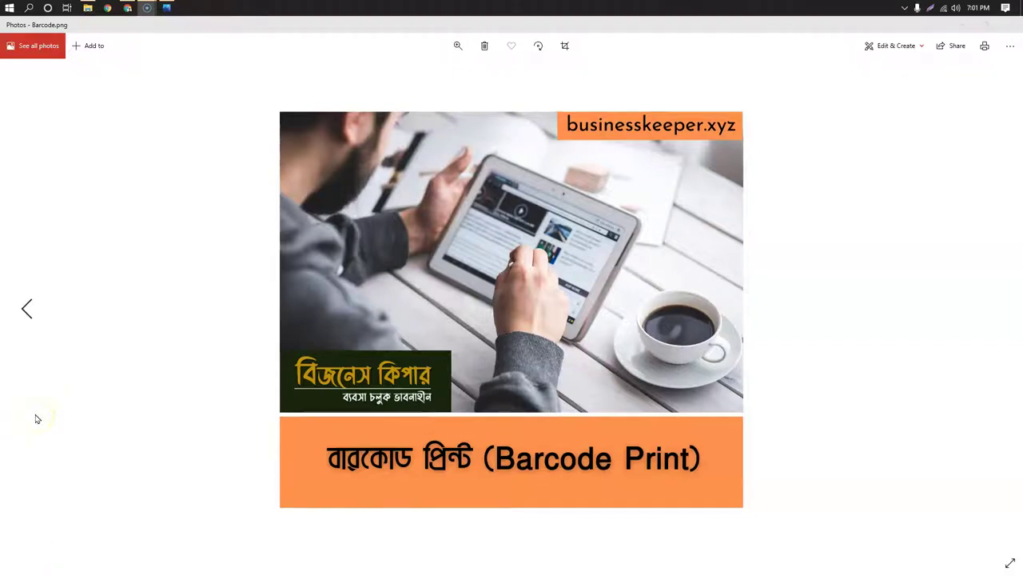
# Switch from the Barcode.png image in Photos to the Business Keeper dashboard in Chrome
pyautogui.click(125, 9)
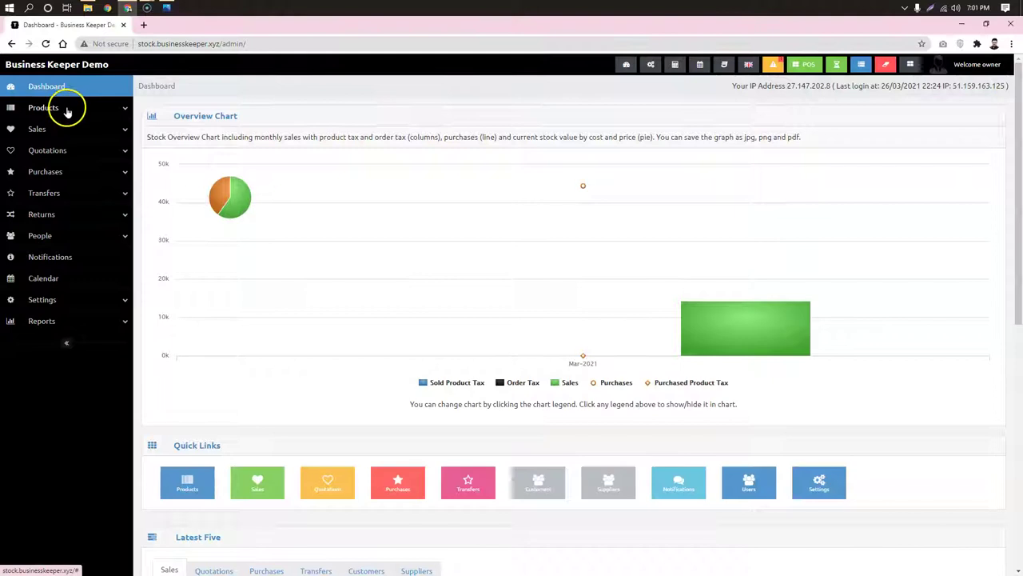
# Go to Products > Print Barcode/Label in the sidebar
pyautogui.click(94, 110)
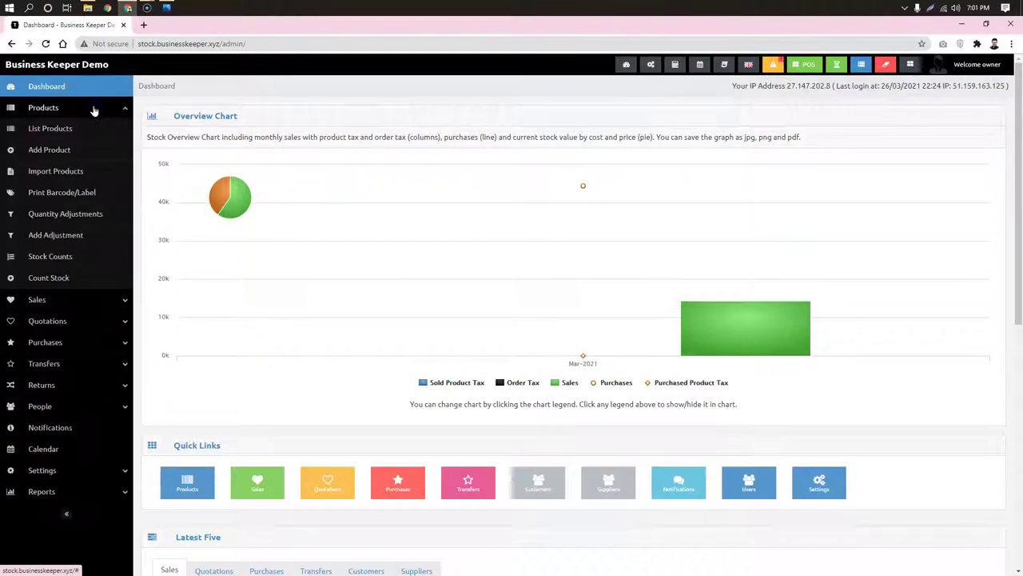
pyautogui.click(64, 199)
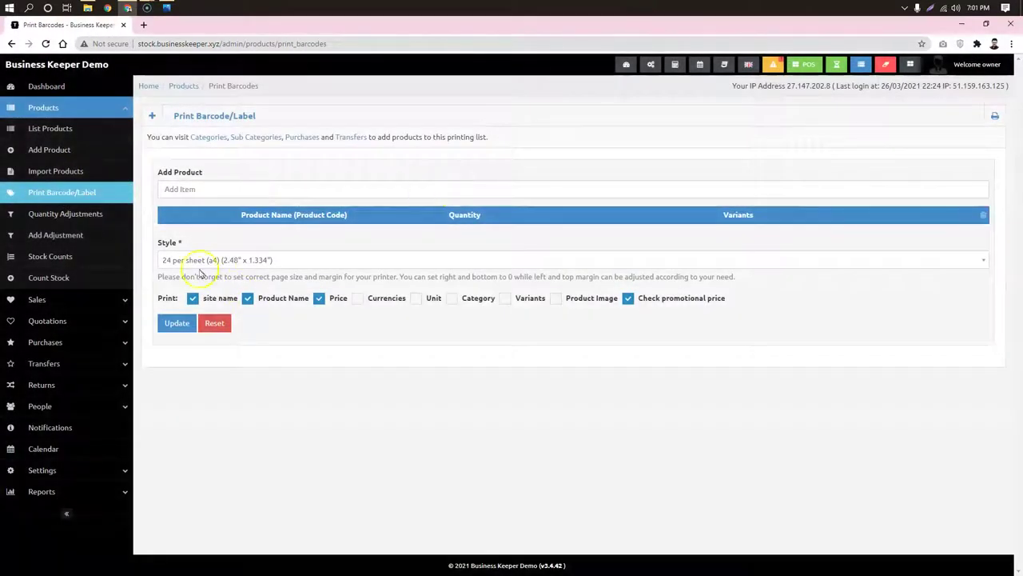
# Add Dove Shampoo, Energy Family and Gabadin to the print list through Add Item
pyautogui.click(234, 171)
pyautogui.click(276, 188)
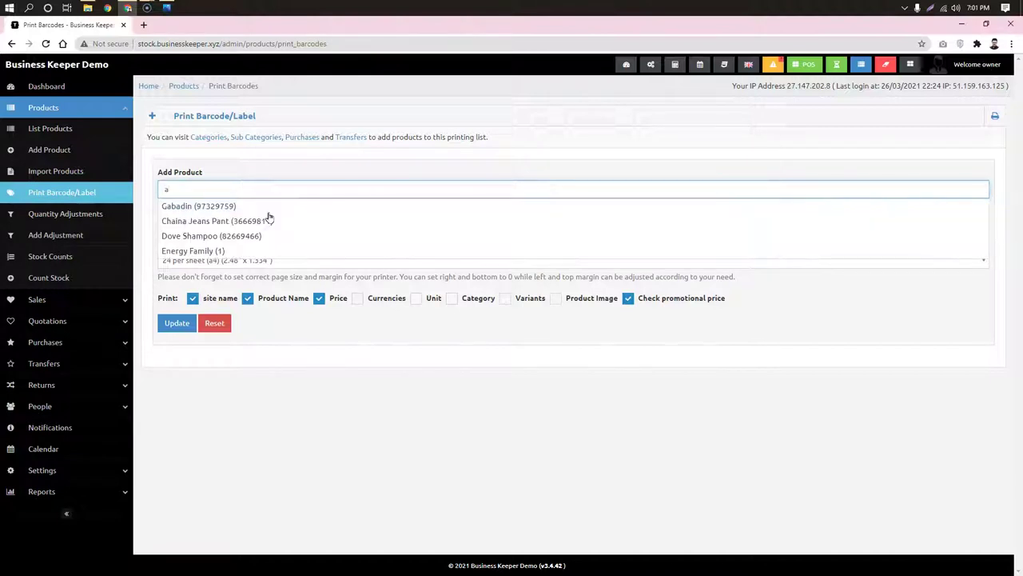
pyautogui.click(246, 236)
pyautogui.write('a')
pyautogui.click(230, 251)
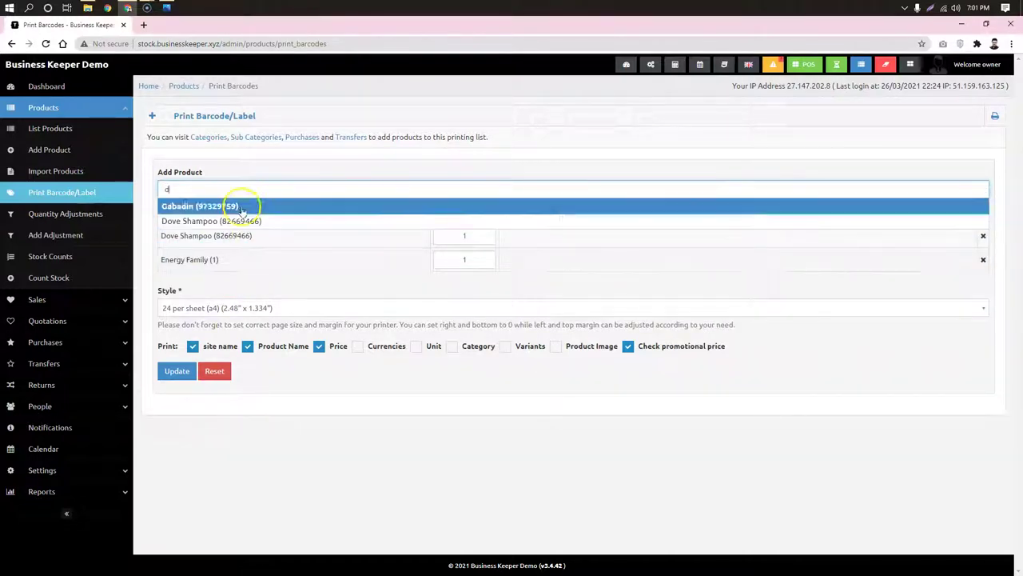
pyautogui.click(230, 209)
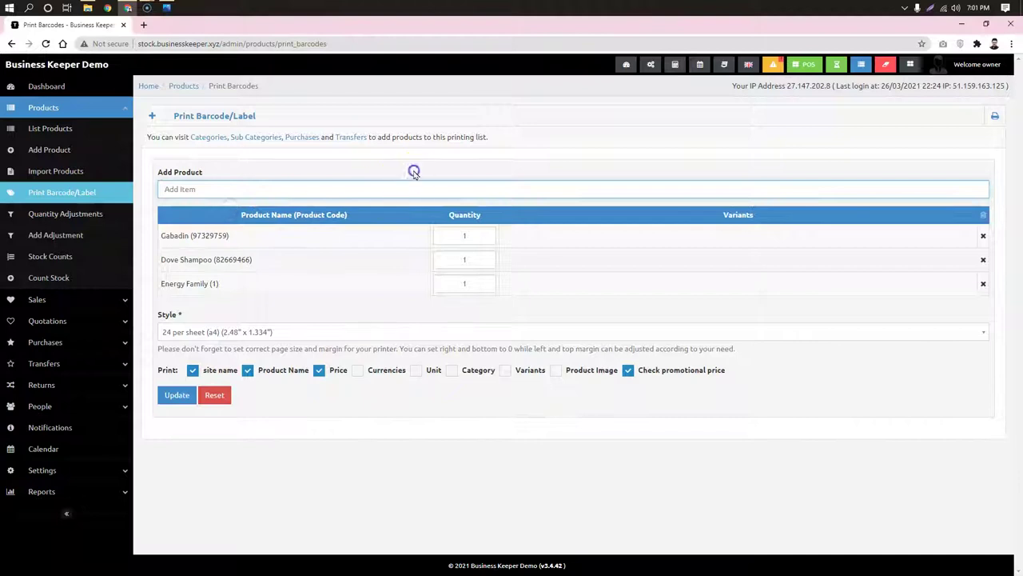
# Set label quantities to 10 for Gabadin, 20 for Dove Shampoo and 30 for Energy Family
pyautogui.click(453, 238)
pyautogui.doubleClick(452, 237)
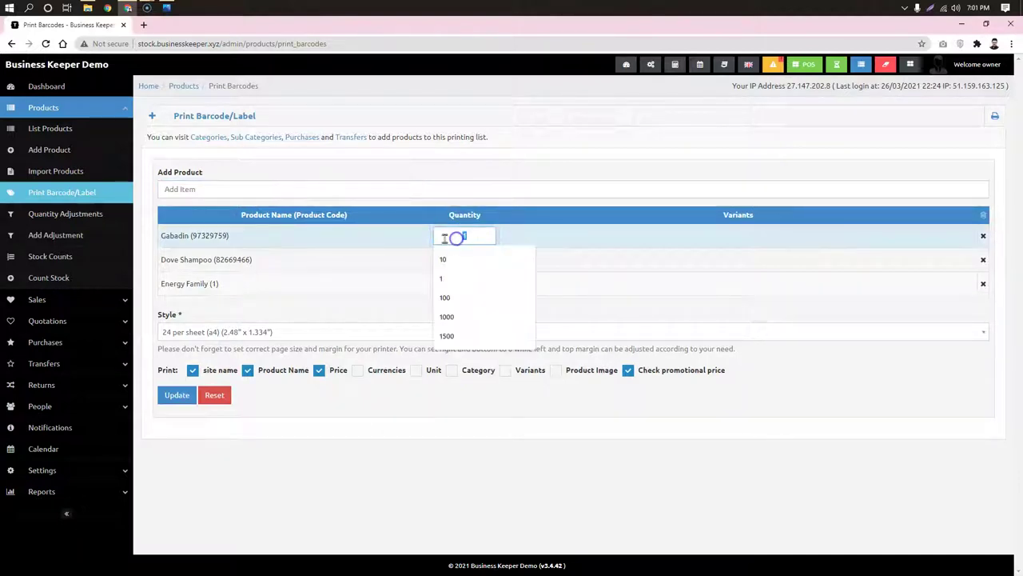
pyautogui.write('10')
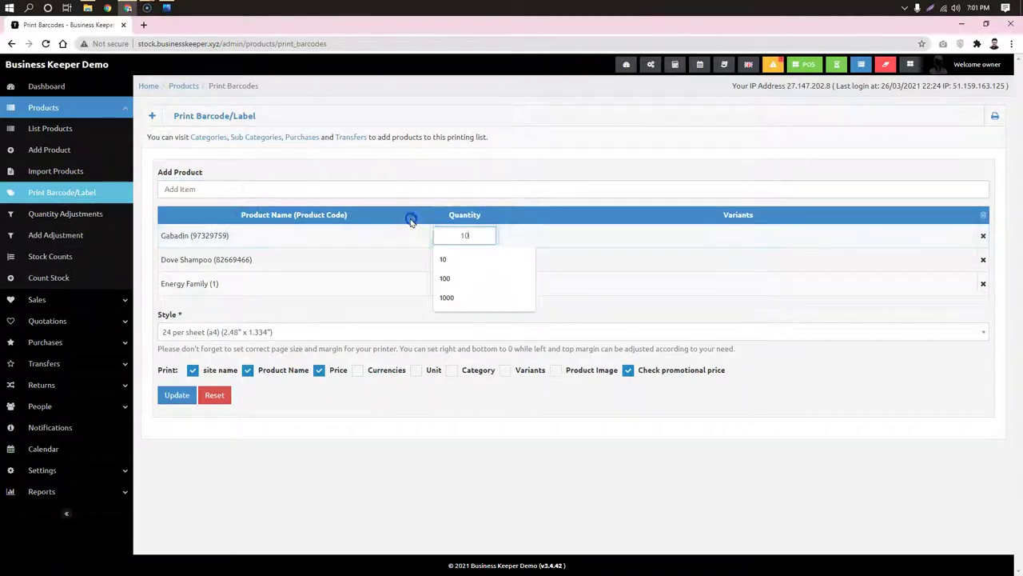
pyautogui.click(410, 218)
pyautogui.click(469, 260)
pyautogui.doubleClick(447, 260)
pyautogui.write('2')
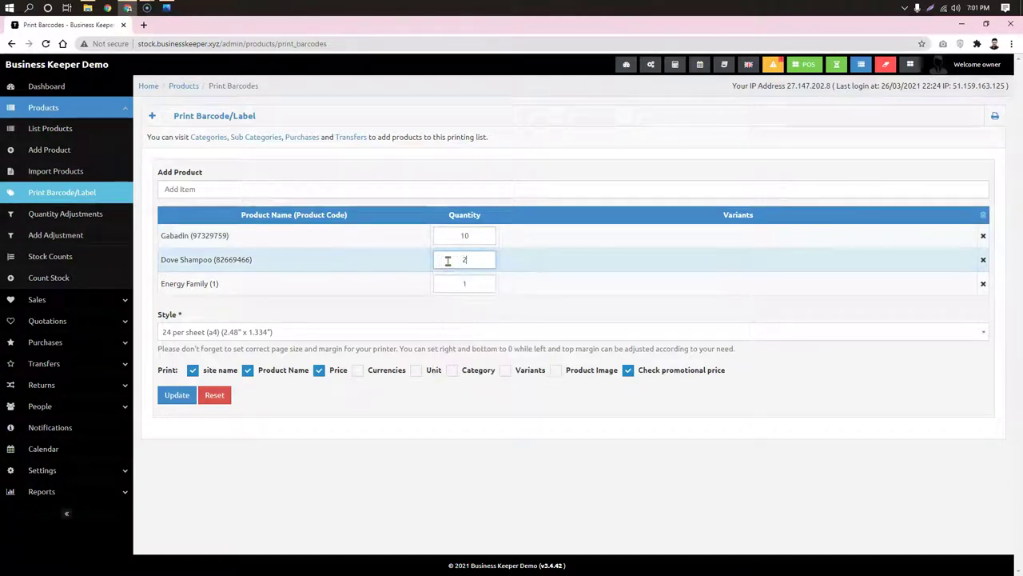
pyautogui.write('0')
pyautogui.doubleClick(462, 283)
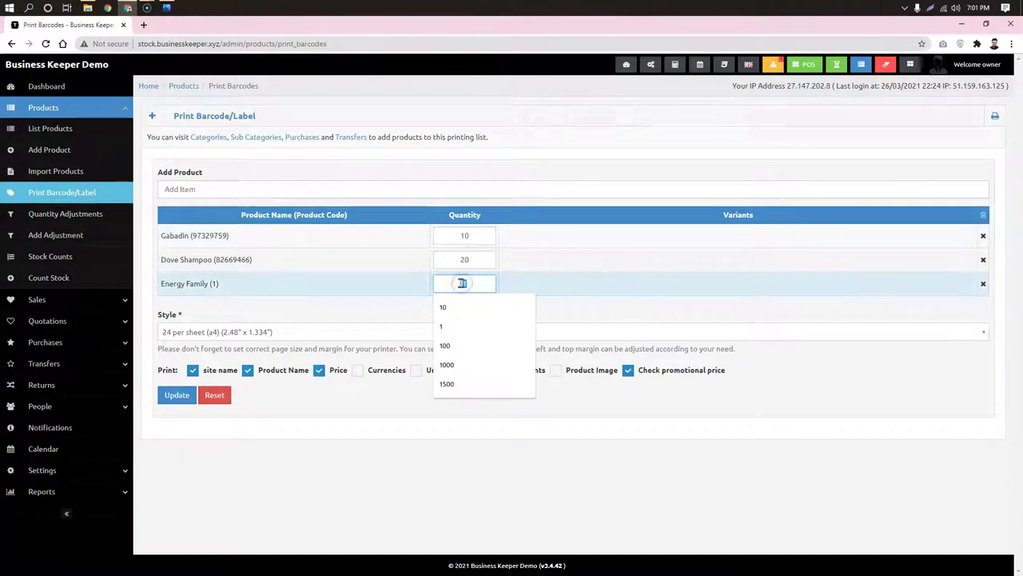
pyautogui.write('30')
pyautogui.click(664, 237)
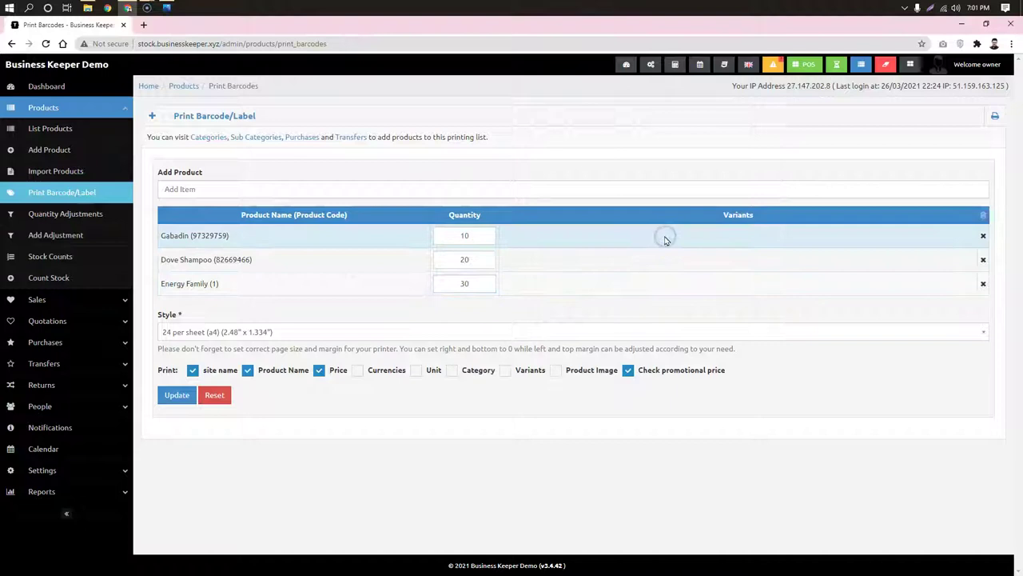
# Switch the style to 10 per sheet (4" x 2") and generate the labels
pyautogui.click(803, 335)
pyautogui.scroll(-1, 303, 442)
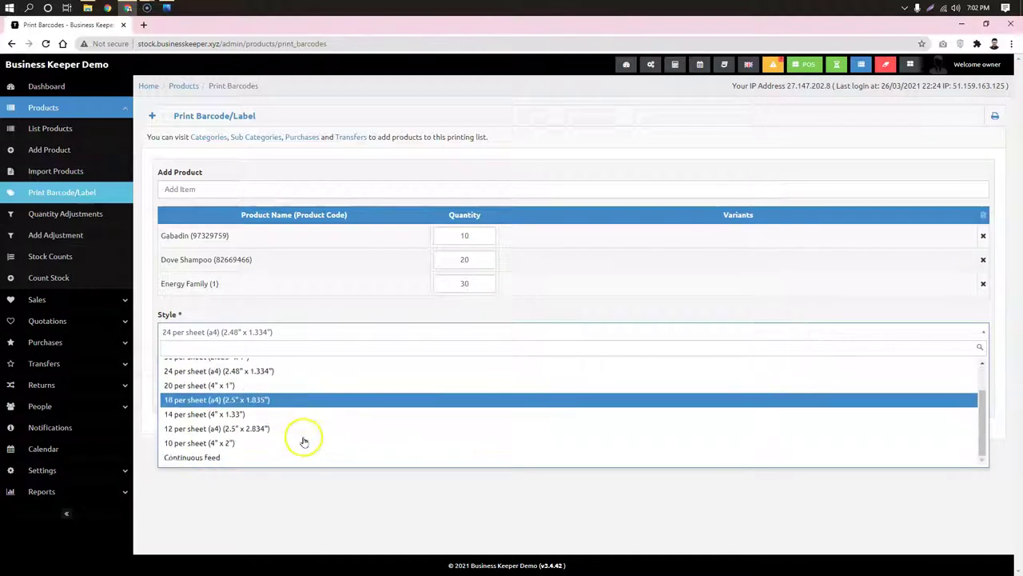
pyautogui.click(240, 443)
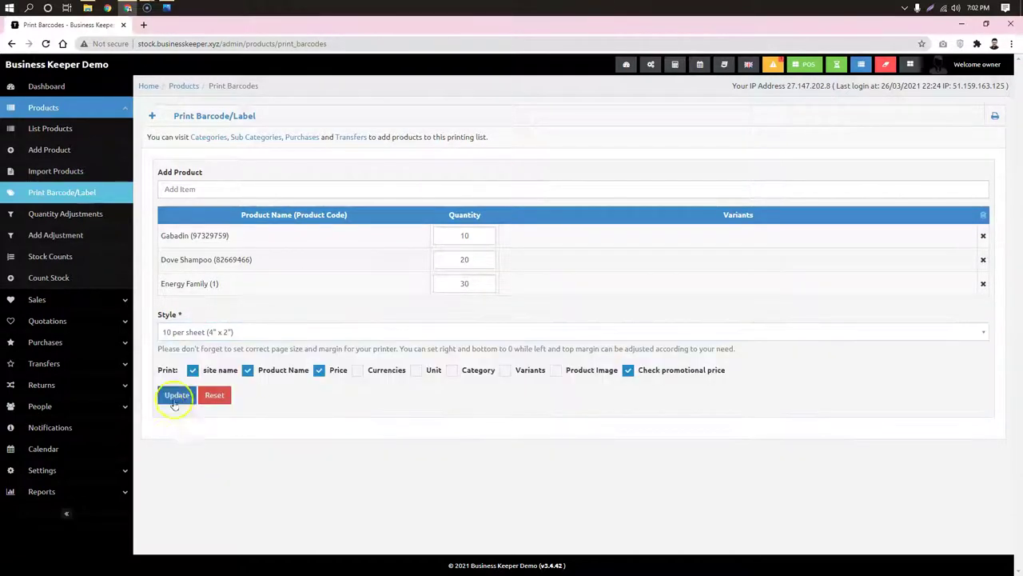
pyautogui.click(186, 331)
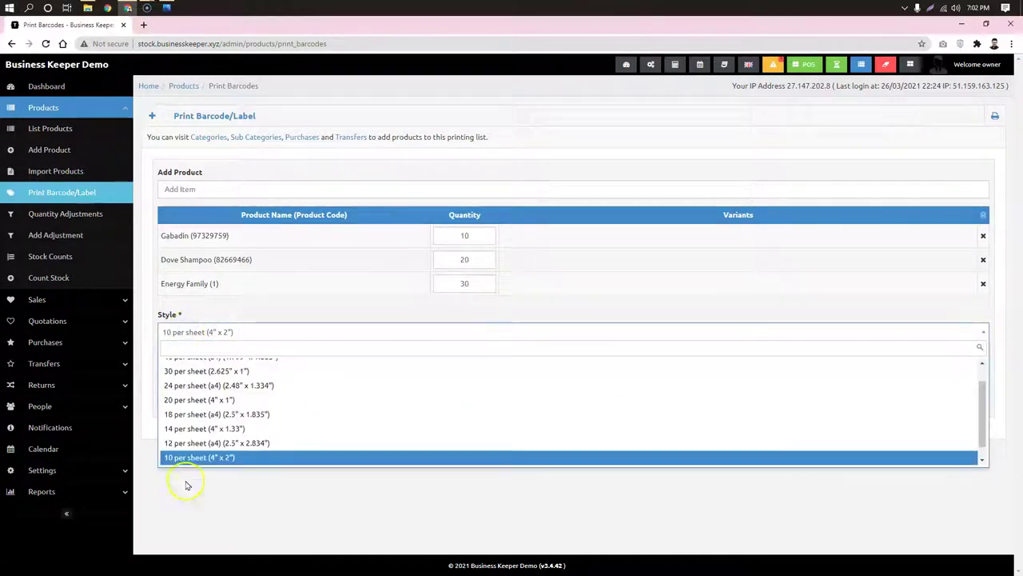
pyautogui.click(221, 456)
pyautogui.click(175, 396)
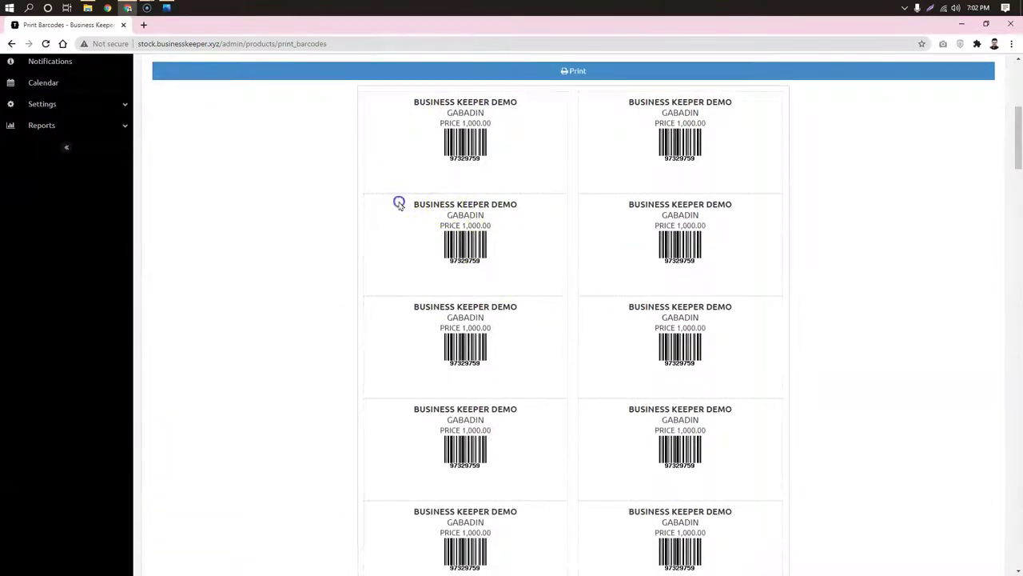
# Review the generated labels, highlighting the site name and scrolling through them
pyautogui.moveTo(399, 204); pyautogui.dragTo(530, 208)
pyautogui.click(512, 229)
pyautogui.moveTo(415, 203); pyautogui.dragTo(487, 205)
pyautogui.click(406, 240)
pyautogui.scroll(-20, 474, 306)
pyautogui.scroll(20, 542, 379)
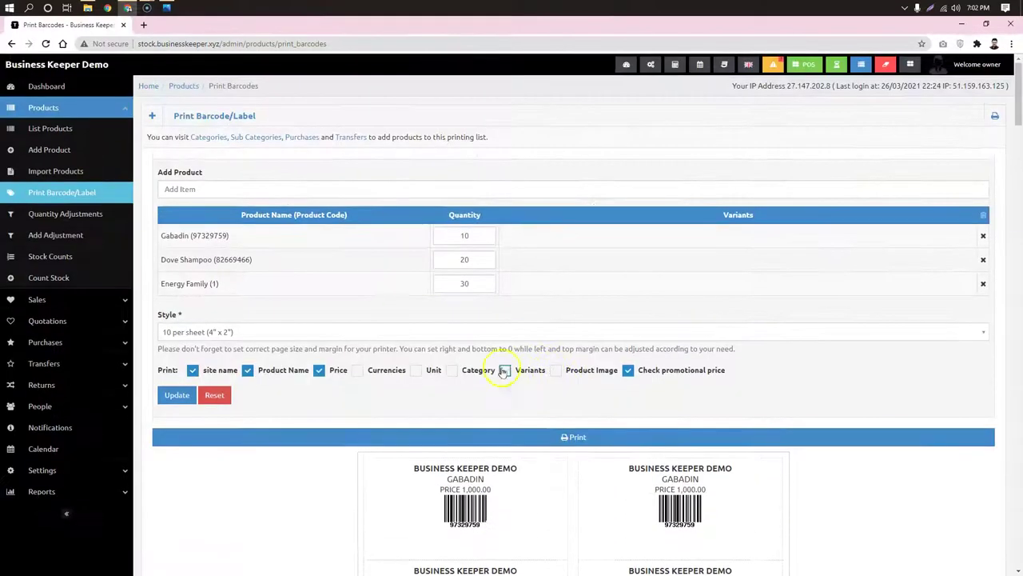
# Regenerate the labels on the 40 per sheet (a4) style and look them over
pyautogui.click(229, 331)
pyautogui.scroll(5, 212, 361)
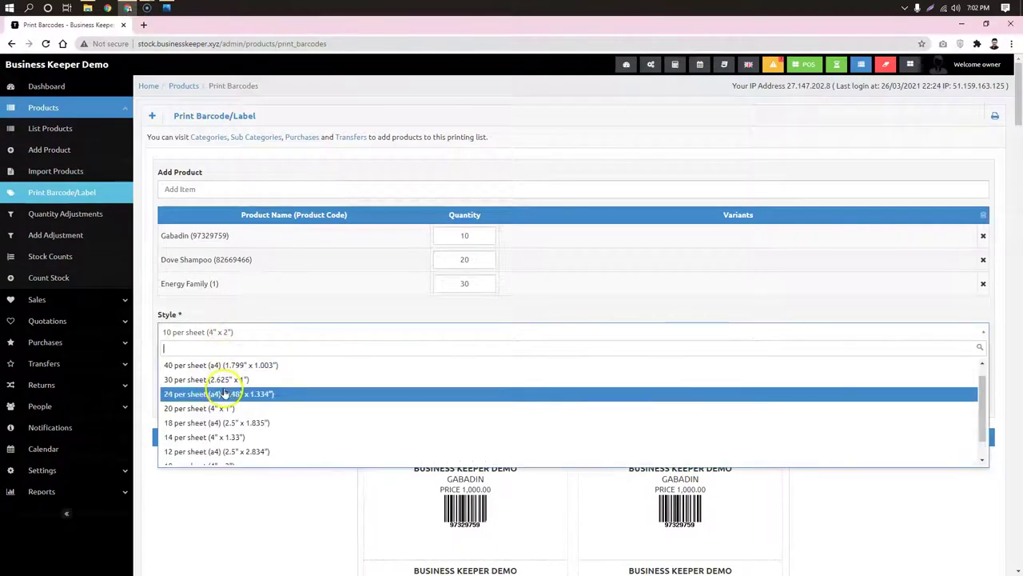
pyautogui.click(226, 366)
pyautogui.click(172, 397)
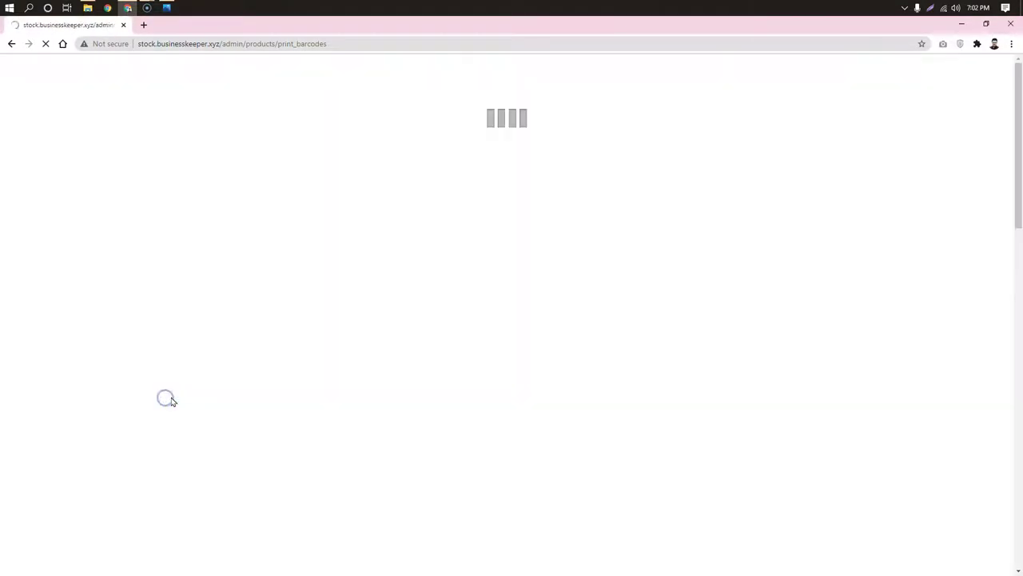
pyautogui.scroll(-4, 760, 251)
pyautogui.moveTo(376, 92); pyautogui.dragTo(485, 112)
pyautogui.scroll(-6, 617, 335)
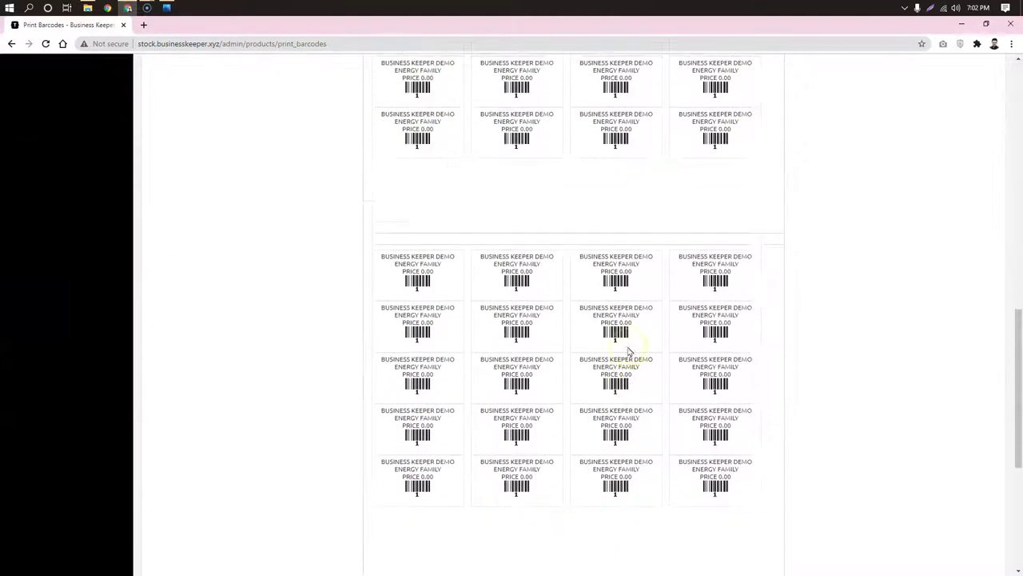
pyautogui.scroll(10, 628, 351)
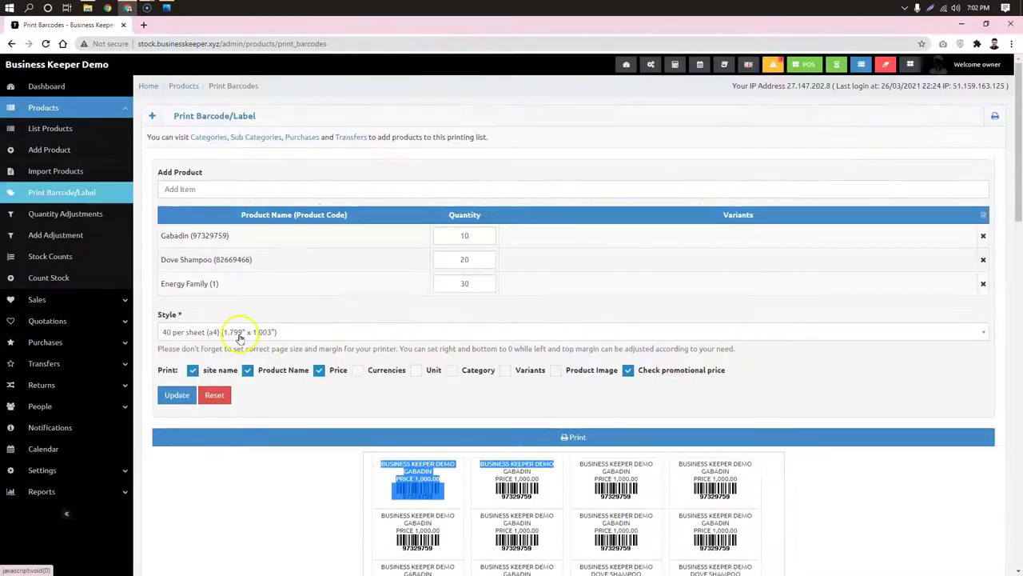
# Drop the site name from the printed fields and regenerate the 40-per-sheet labels
pyautogui.click(342, 477)
pyautogui.moveTo(454, 464); pyautogui.dragTo(389, 461)
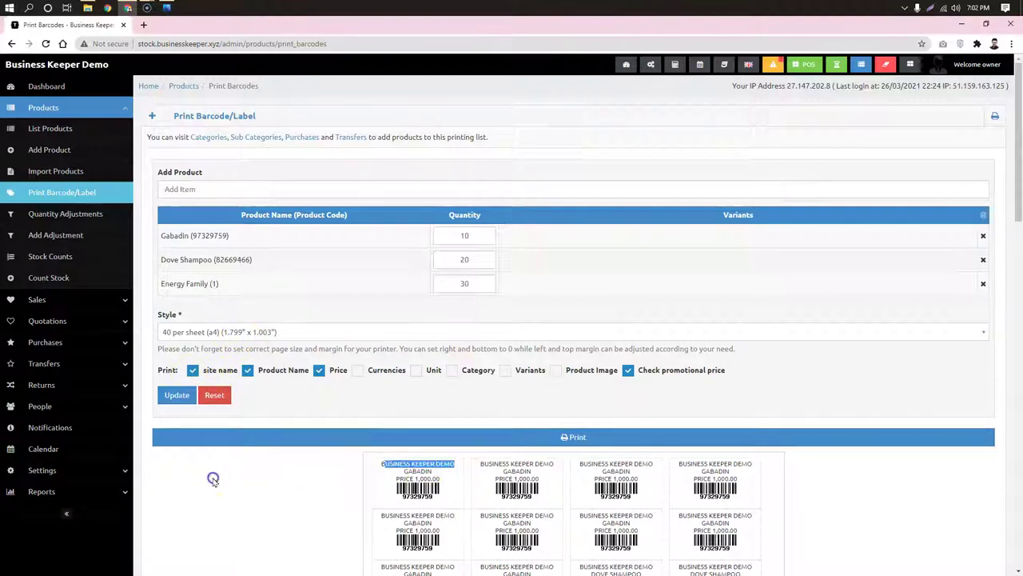
pyautogui.click(213, 478)
pyautogui.click(177, 395)
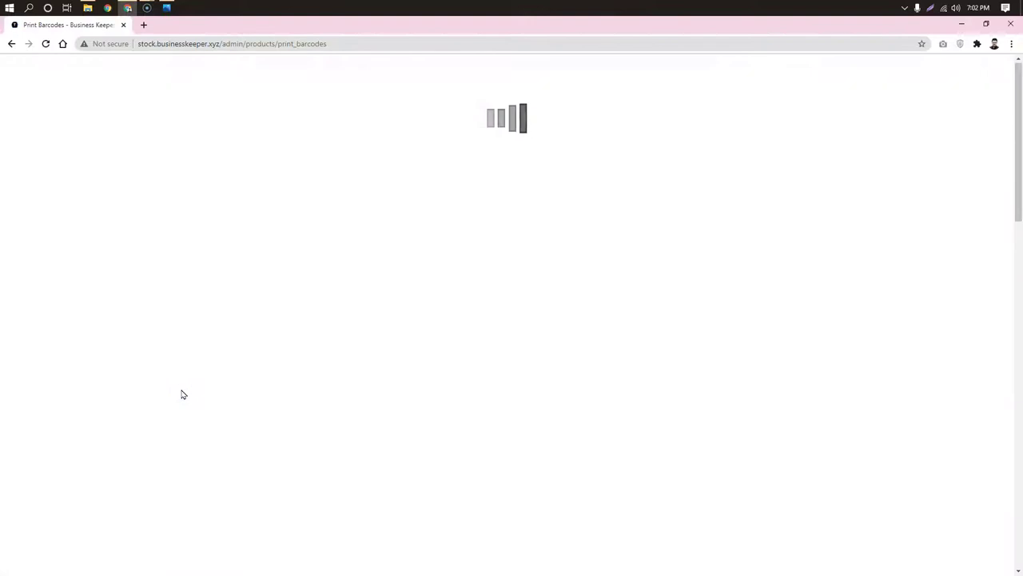
pyautogui.scroll(-5, 183, 393)
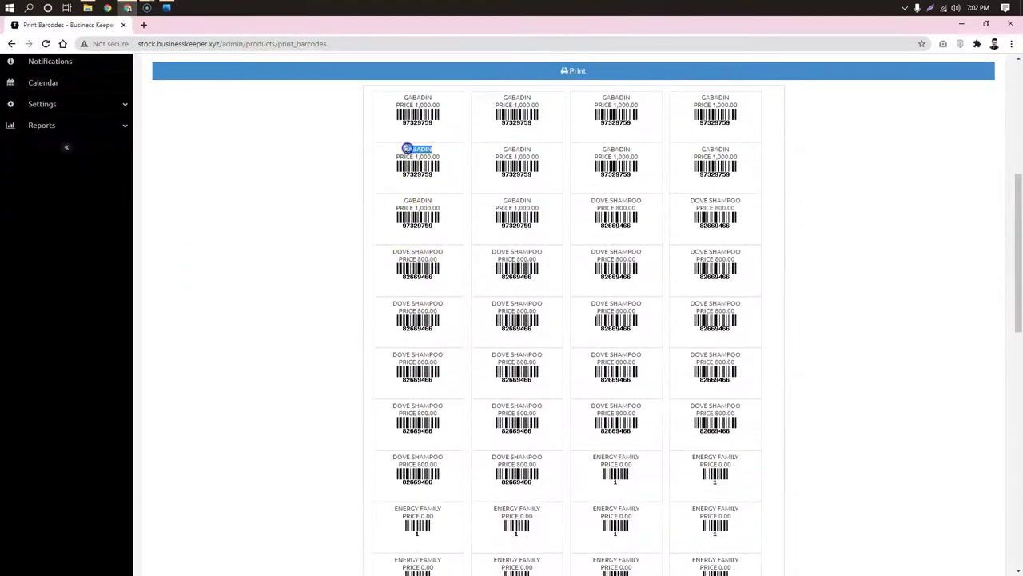
pyautogui.click(322, 162)
pyautogui.click(218, 221)
pyautogui.scroll(5, 361, 247)
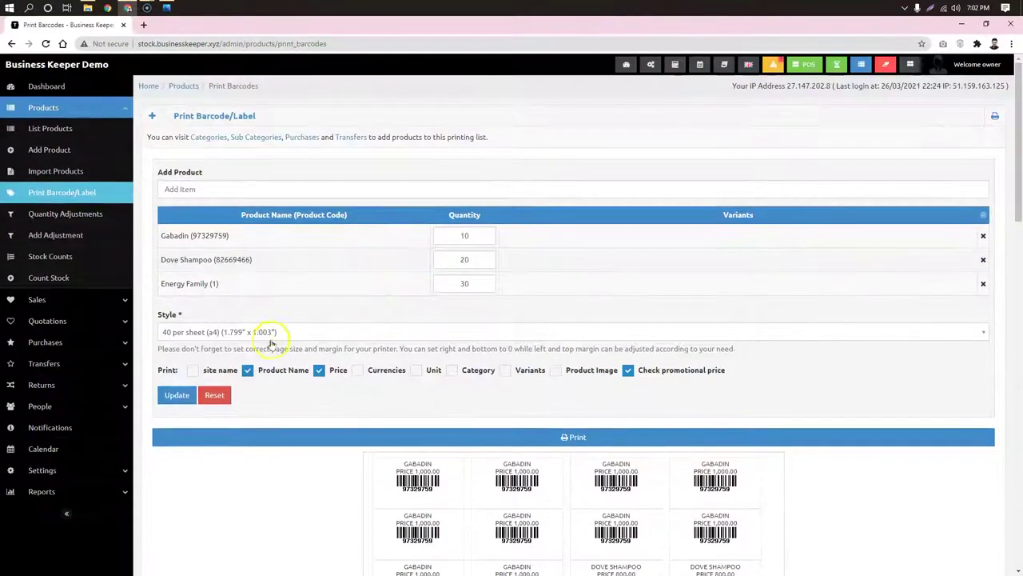
# Set the style to Continuous feed, width 1.5, height .98, Portrait orientation
pyautogui.click(278, 324)
pyautogui.scroll(-3, 267, 375)
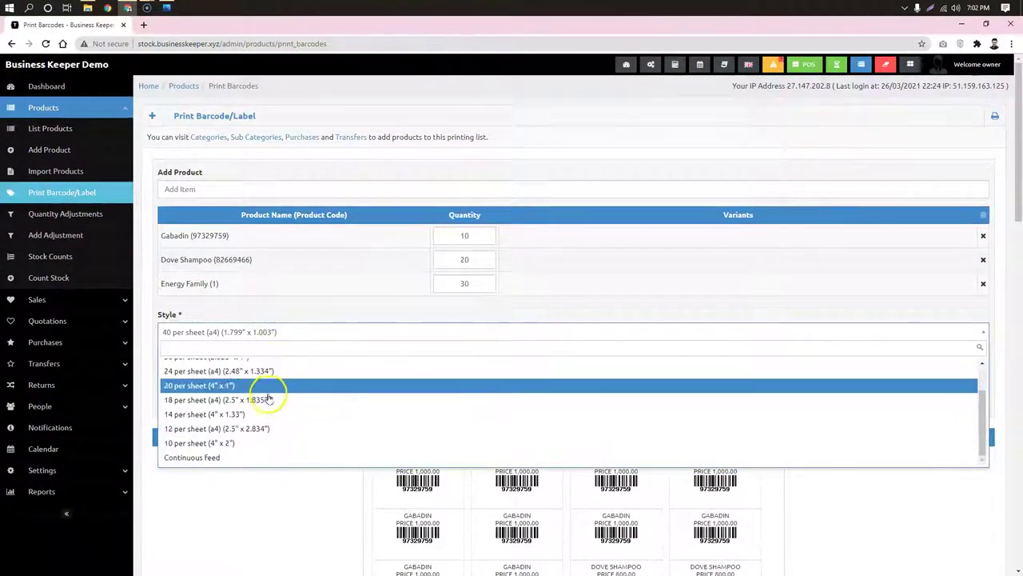
pyautogui.click(258, 456)
pyautogui.click(290, 353)
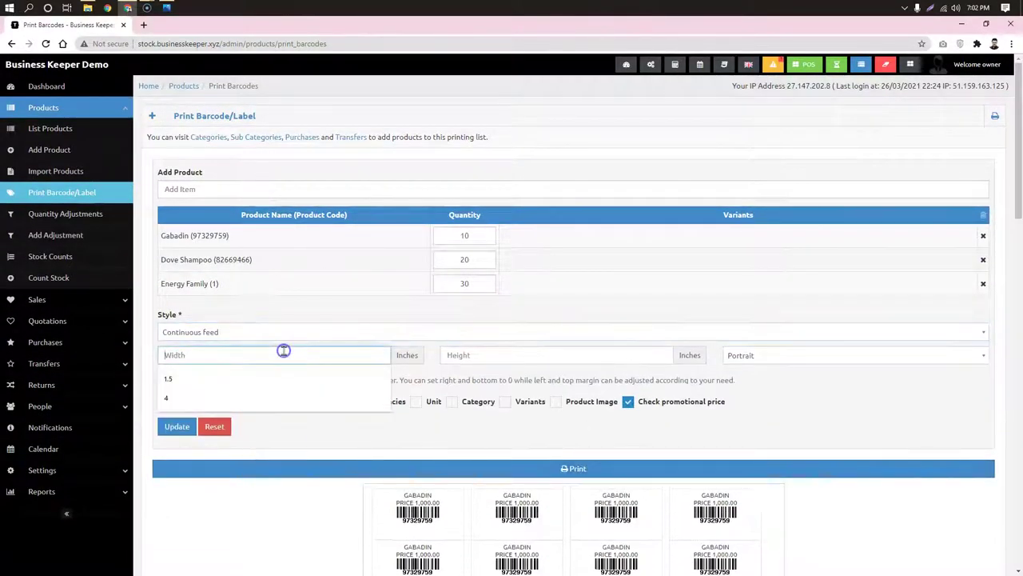
pyautogui.click(239, 374)
pyautogui.click(510, 354)
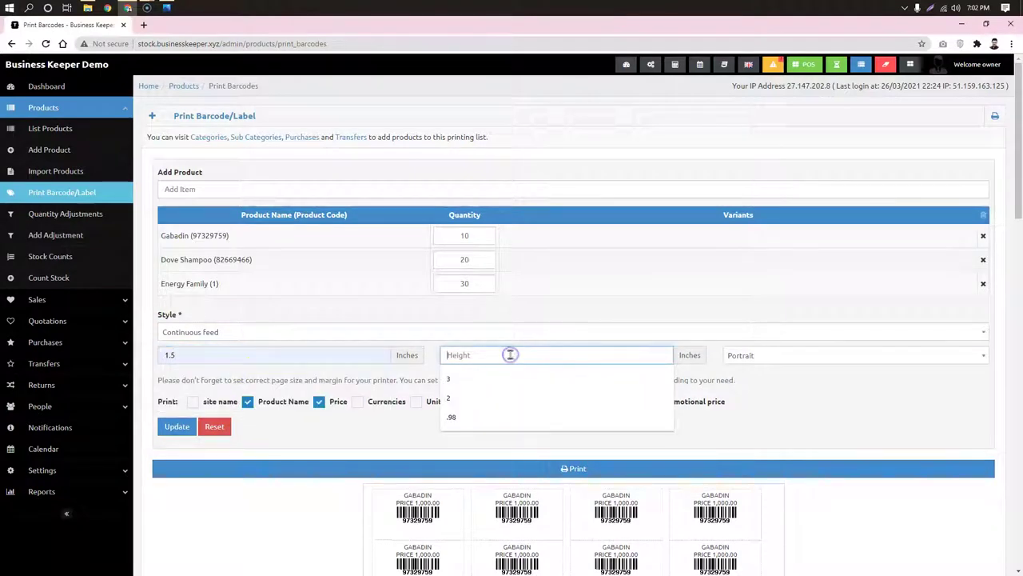
pyautogui.click(499, 414)
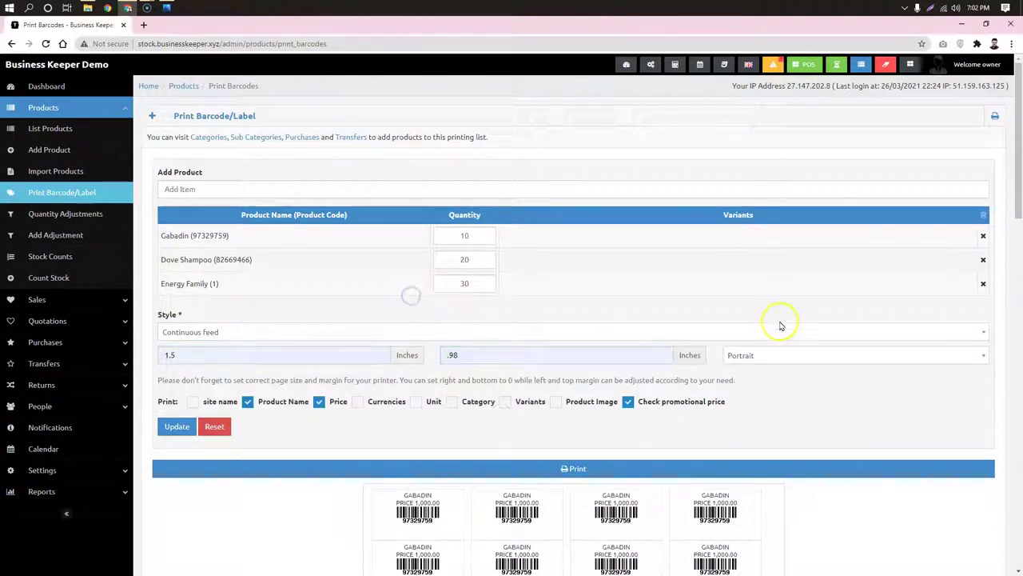
pyautogui.click(824, 355)
pyautogui.click(821, 371)
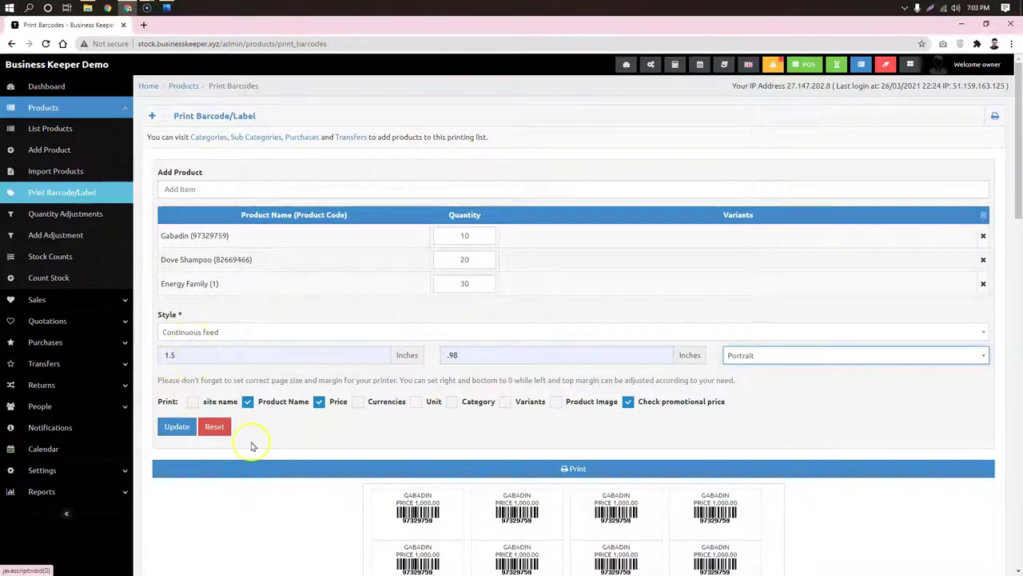
# Regenerate the labels and scroll through the single-column continuous strip
pyautogui.click(177, 426)
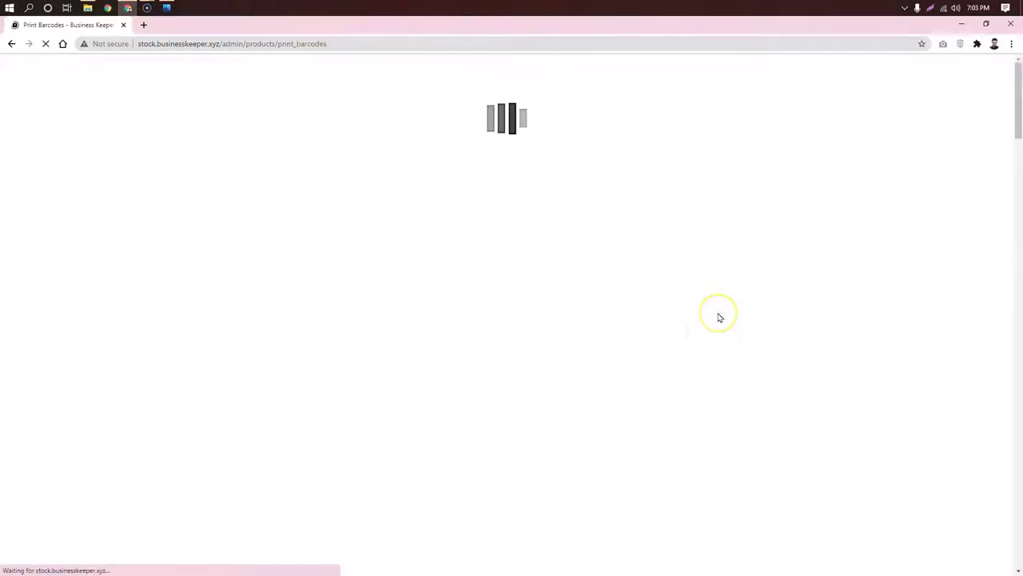
pyautogui.scroll(-4, 633, 320)
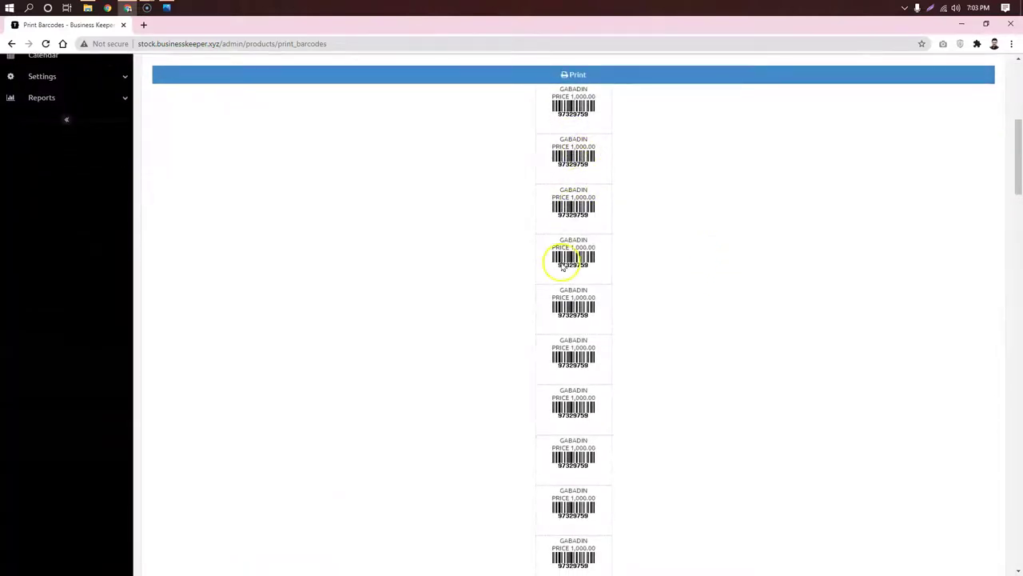
pyautogui.scroll(-15, 563, 266)
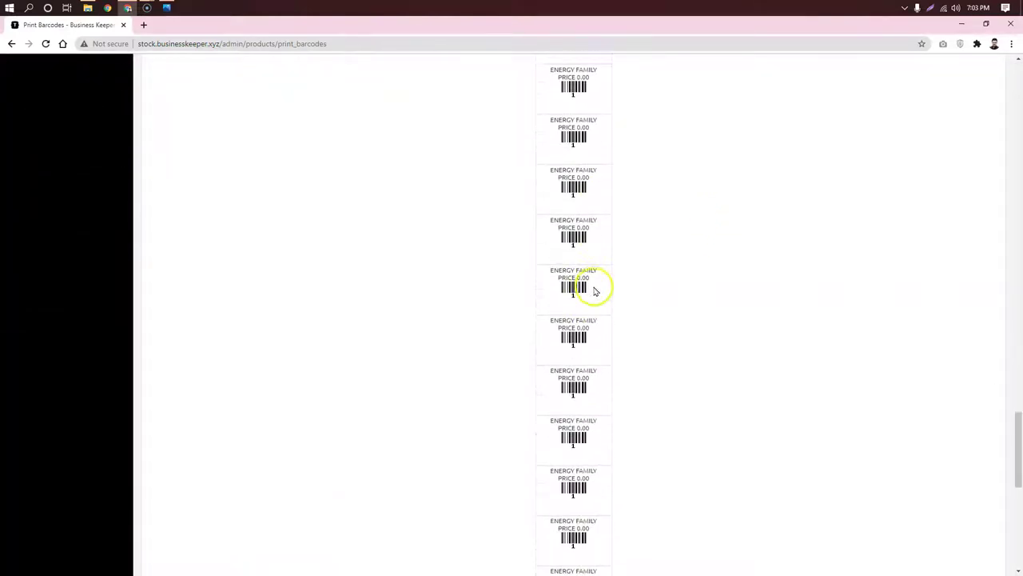
pyautogui.scroll(-5, 615, 341)
pyautogui.scroll(10, 619, 336)
# Search Google for 'level printer' in a new browser tab
pyautogui.scroll(15, 620, 333)
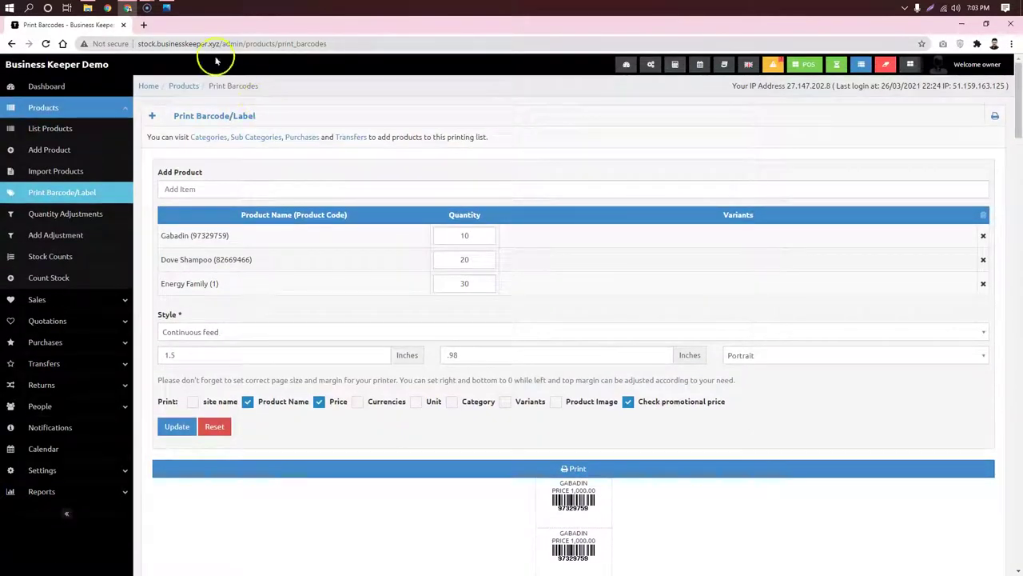
pyautogui.click(142, 25)
pyautogui.write('leve')
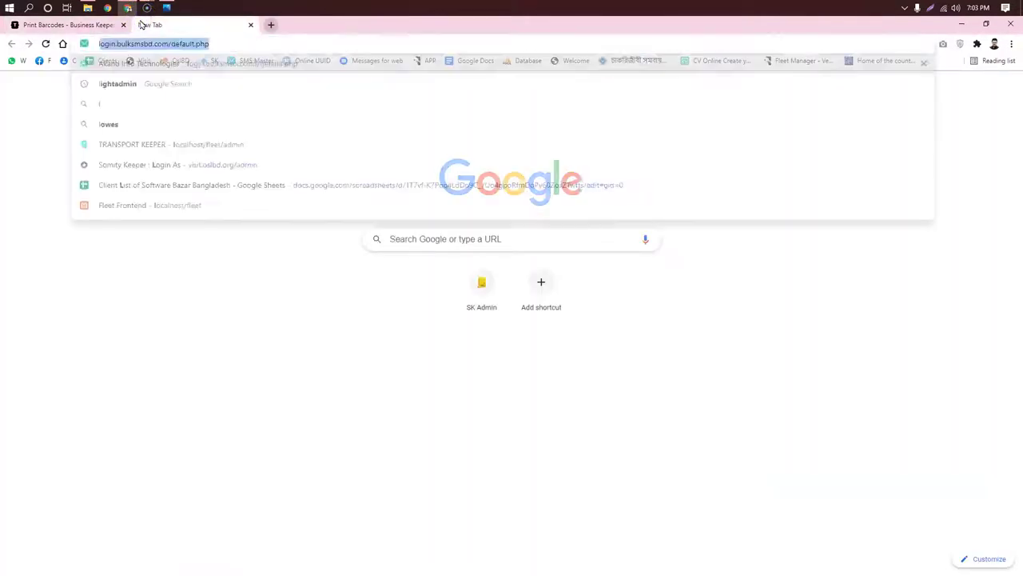
pyautogui.write('l')
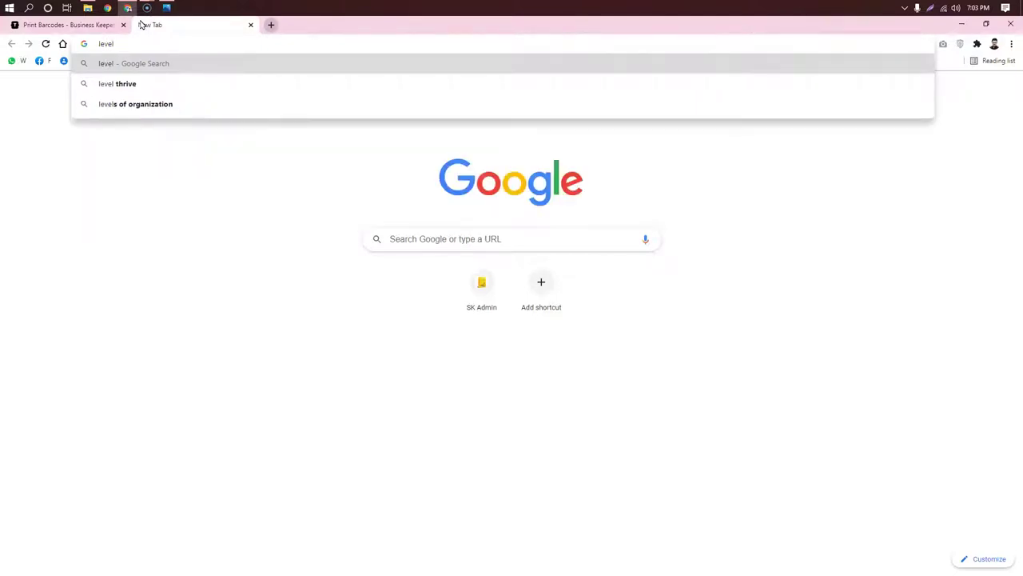
pyautogui.press('Return')
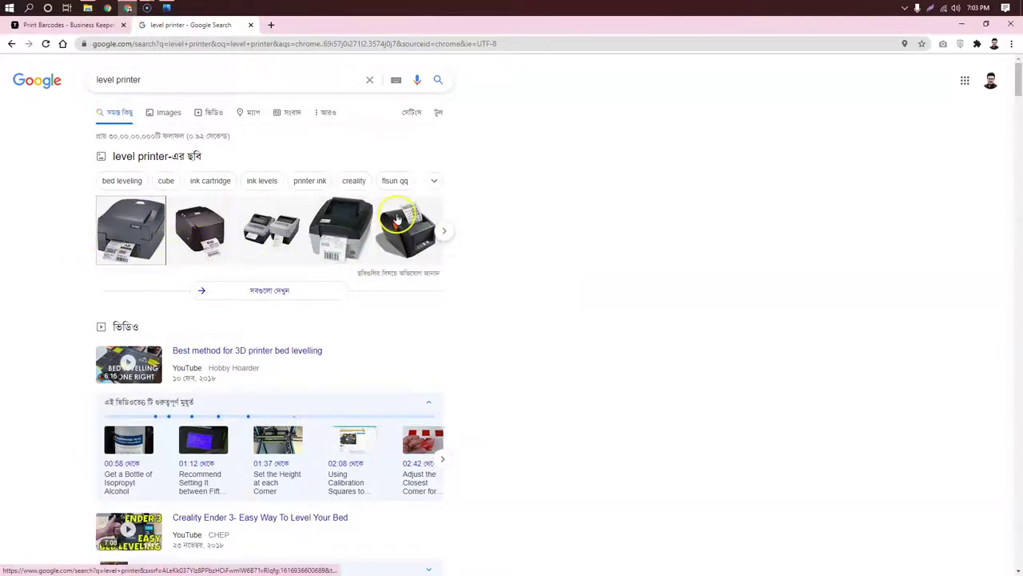
# View the Argox Entry Level Barcode Printer image result, then return to Print Barcodes
pyautogui.click(125, 217)
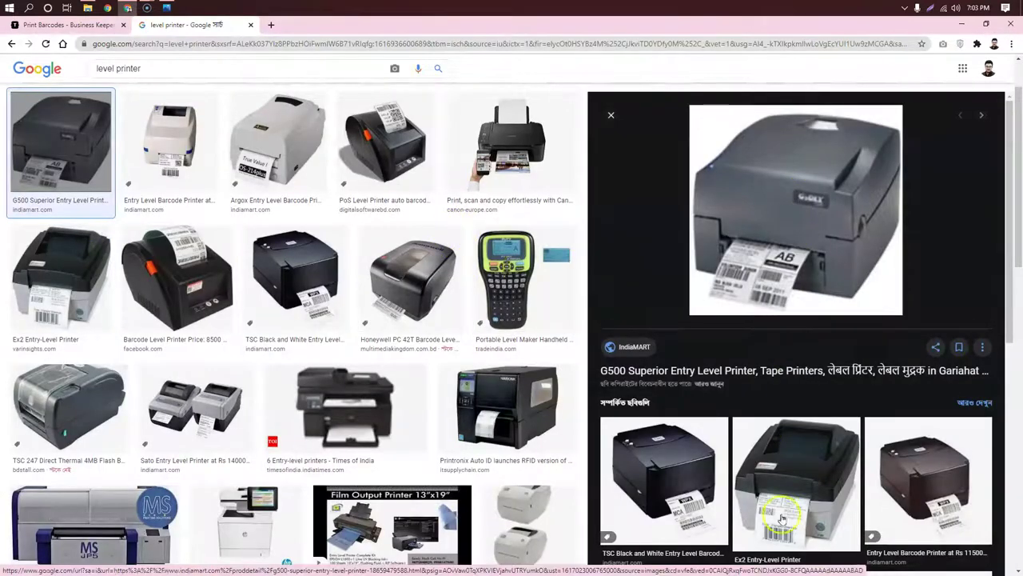
pyautogui.click(303, 148)
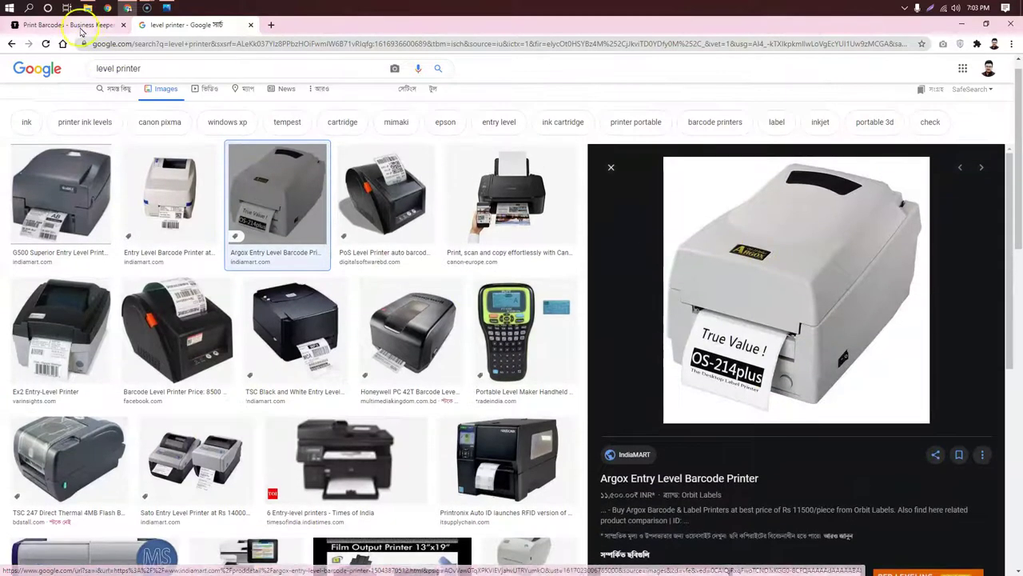
pyautogui.click(71, 25)
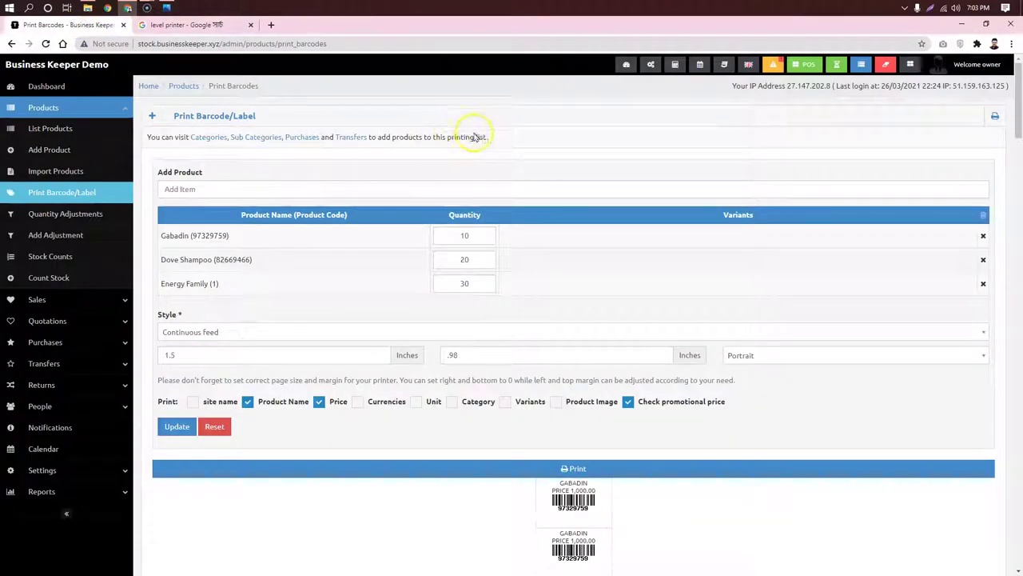
pyautogui.click(578, 468)
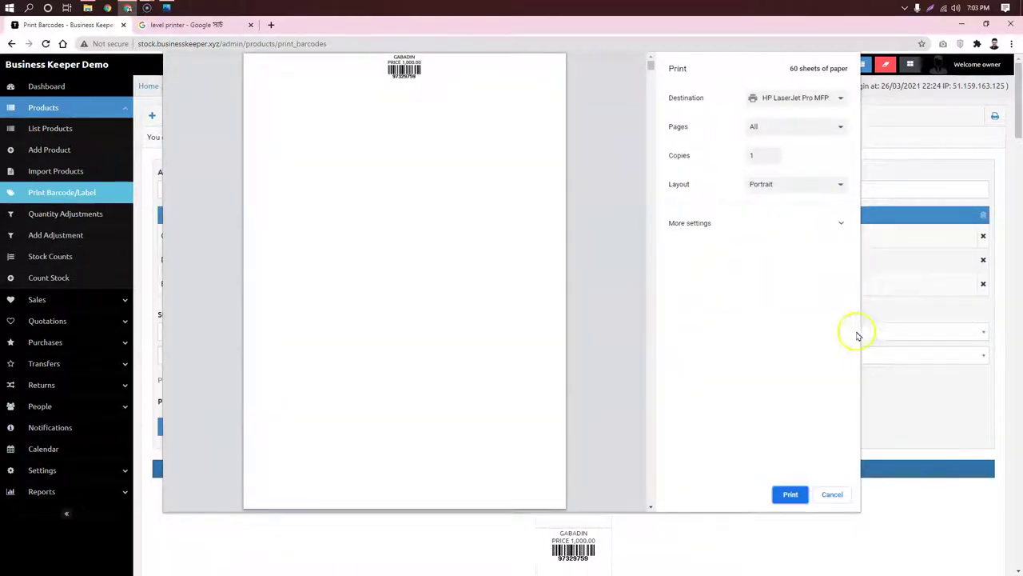
pyautogui.click(846, 495)
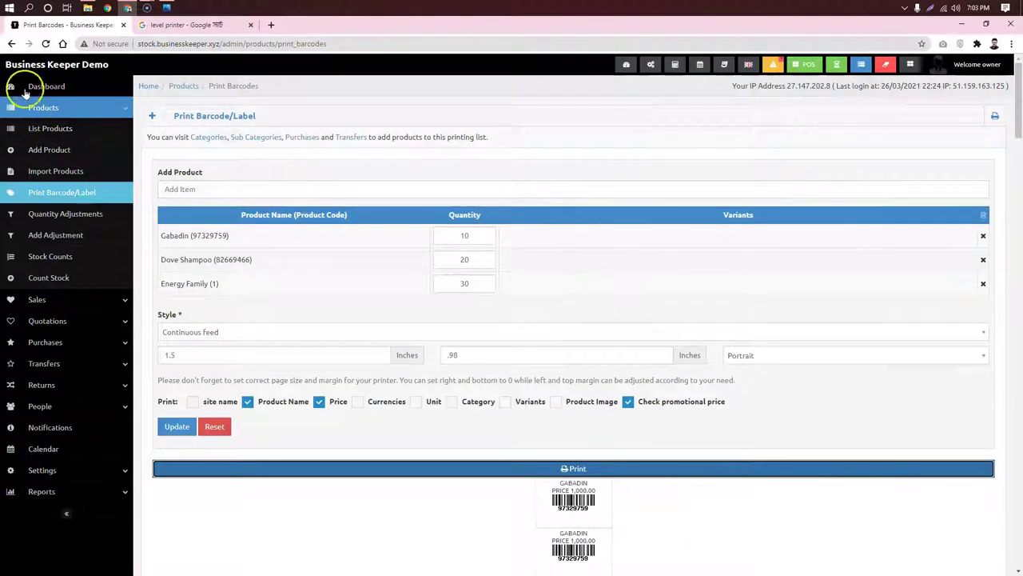
pyautogui.click(46, 85)
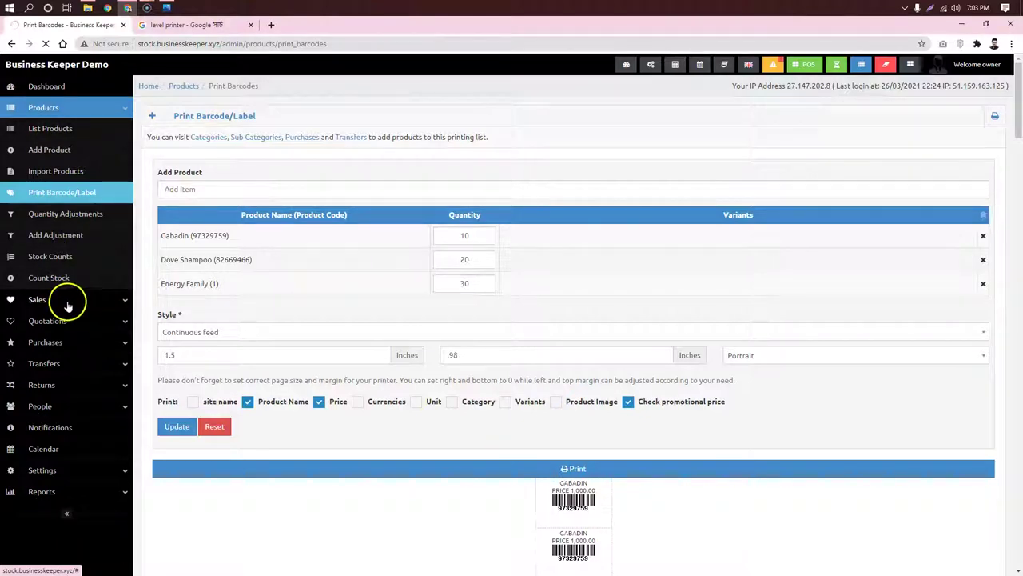
# Open the purchases list and inspect the details of the first purchase, PO0002 and PO0001
pyautogui.click(83, 343)
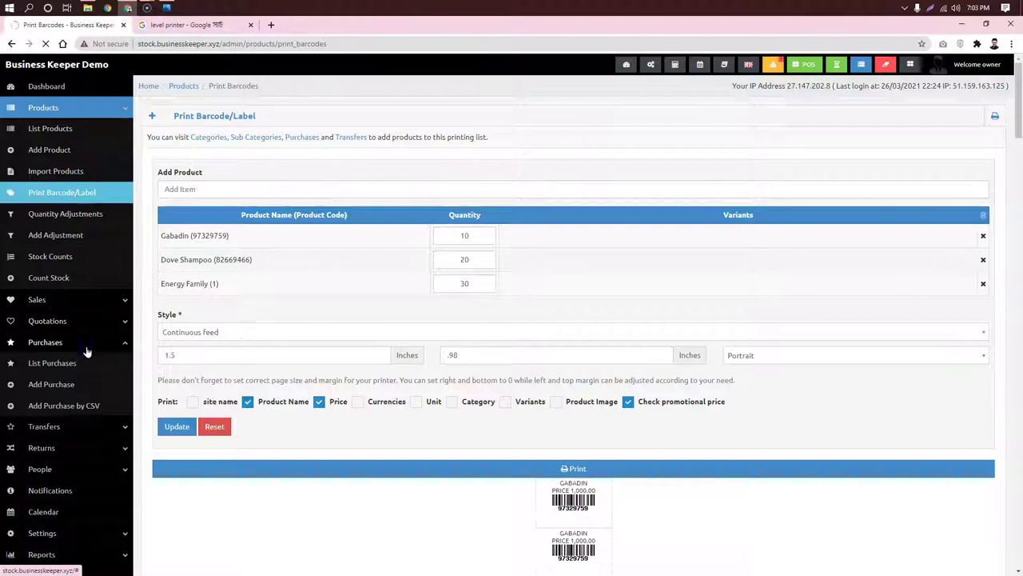
pyautogui.click(70, 365)
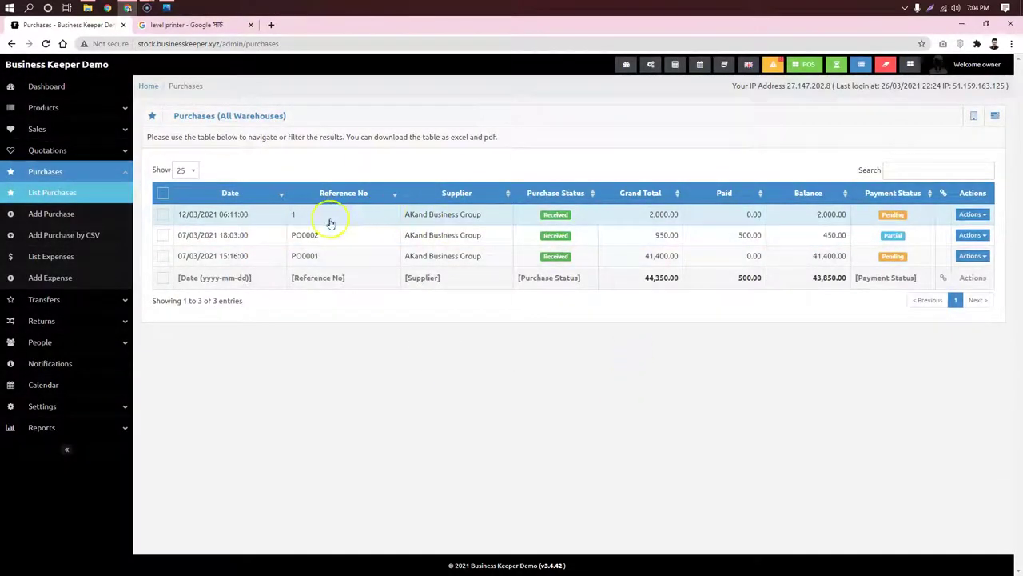
pyautogui.click(754, 214)
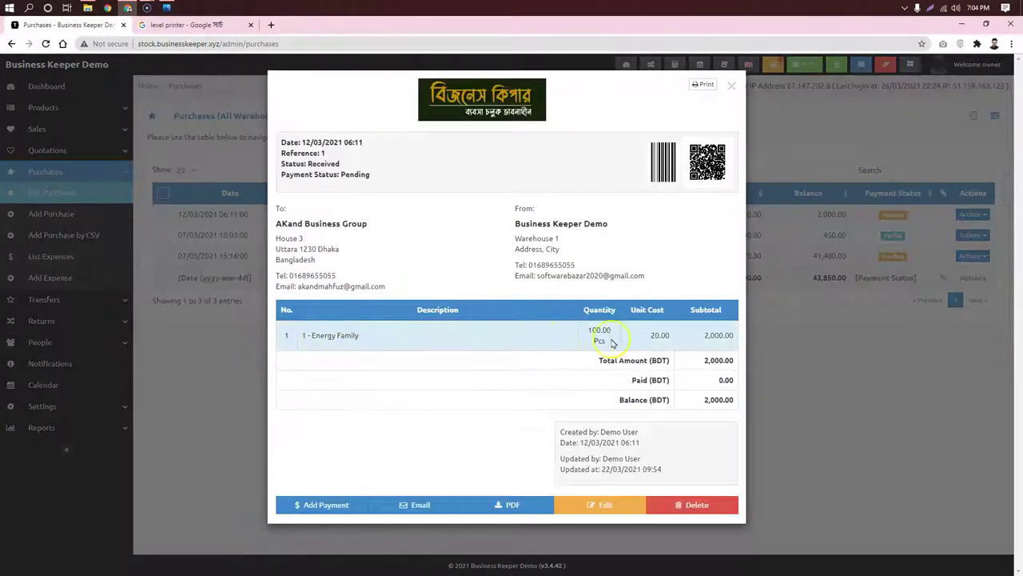
pyautogui.click(397, 366)
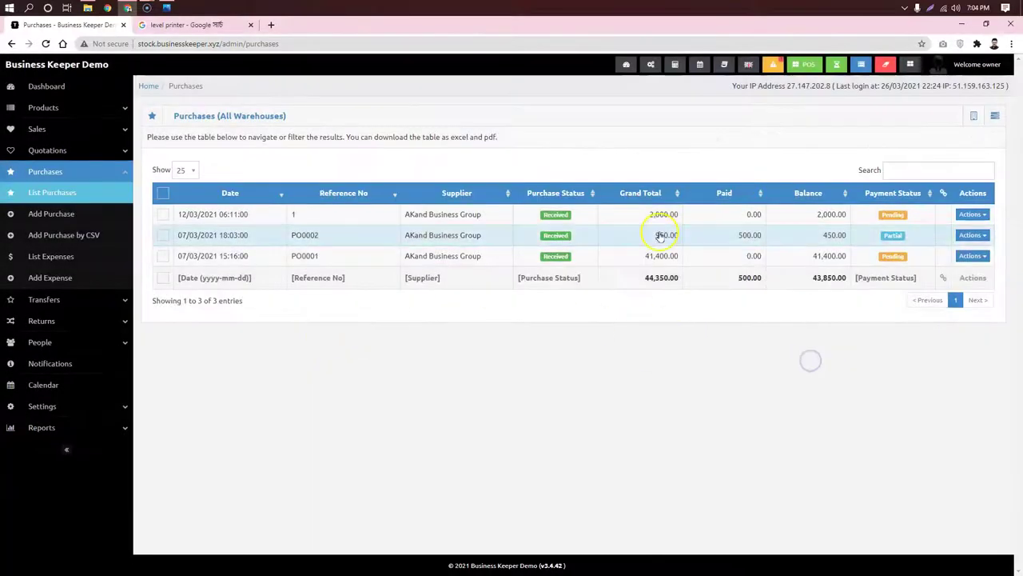
pyautogui.click(816, 235)
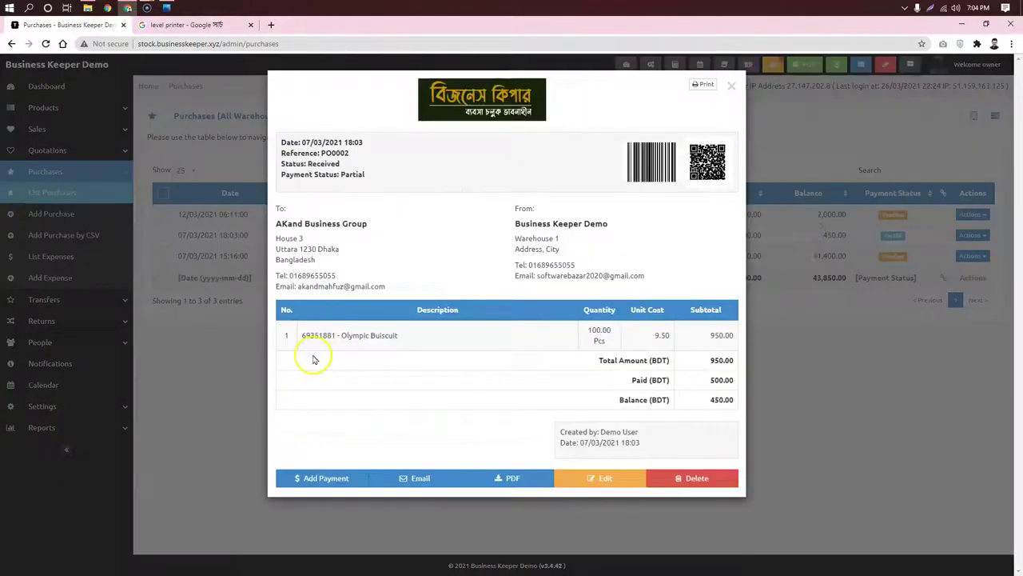
pyautogui.click(774, 258)
pyautogui.click(773, 256)
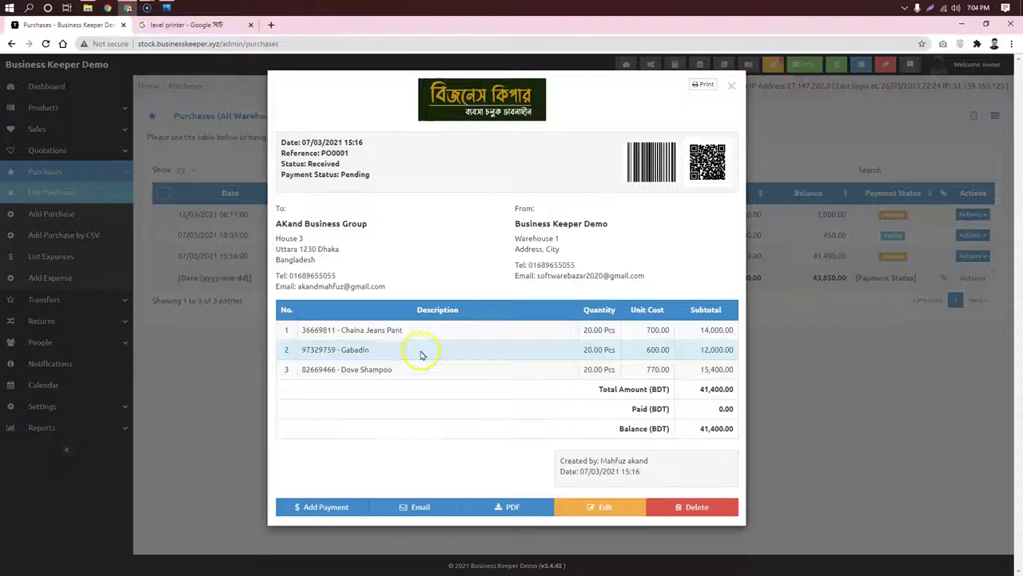
pyautogui.click(837, 385)
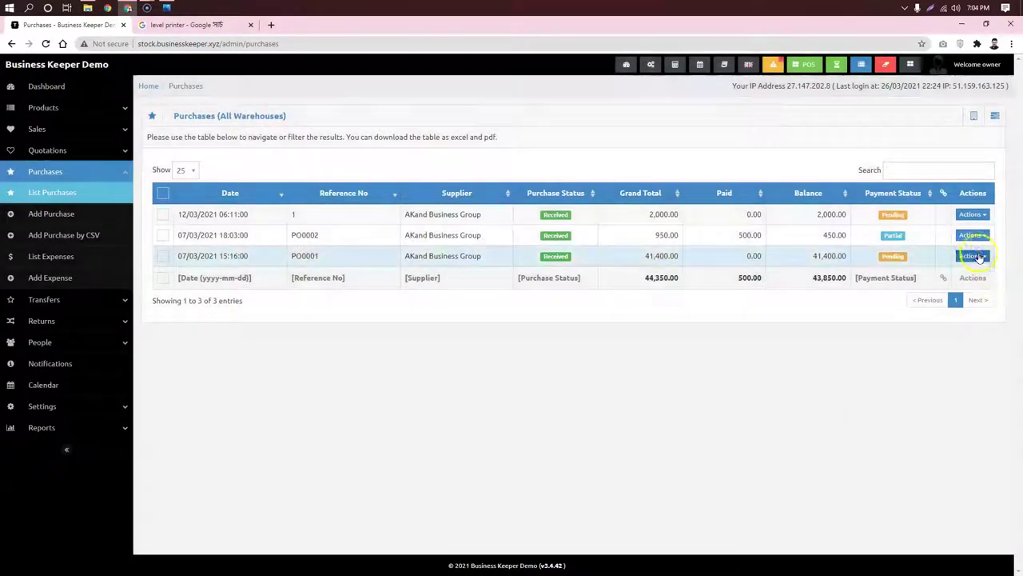
# Generate barcode labels for PO0001's three products, 20 each, then return to the dashboard
pyautogui.click(973, 255)
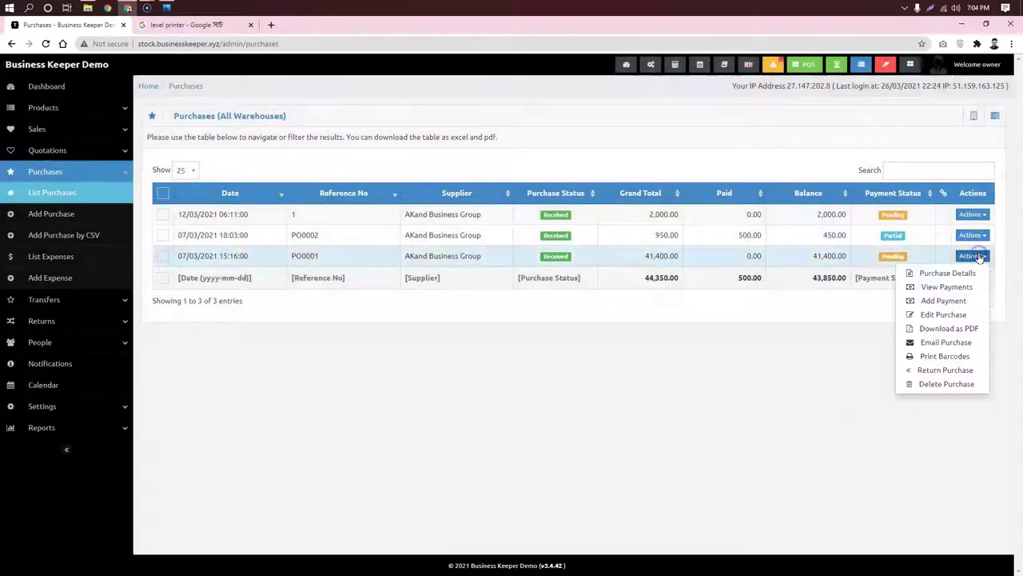
pyautogui.click(943, 356)
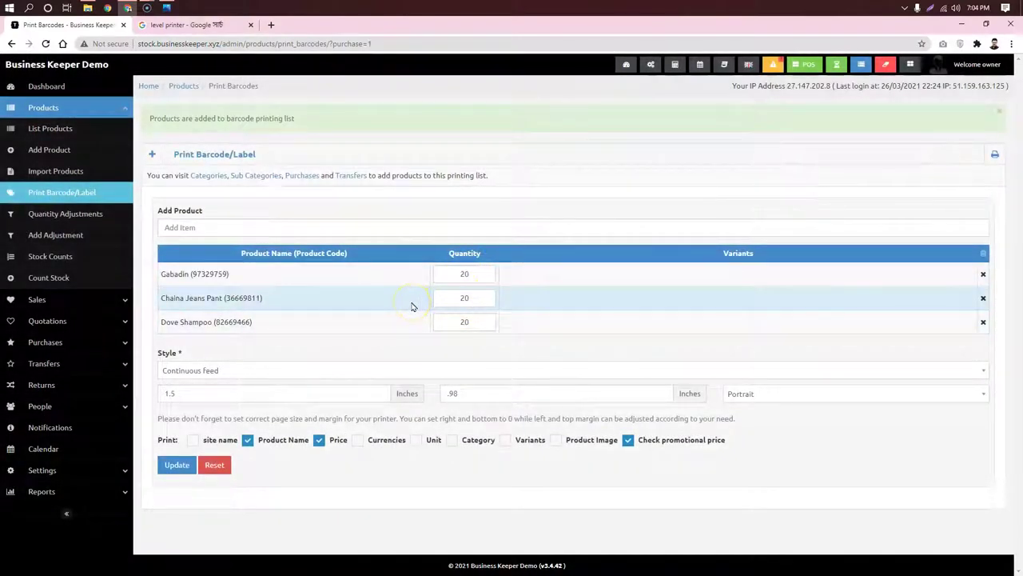
pyautogui.click(176, 465)
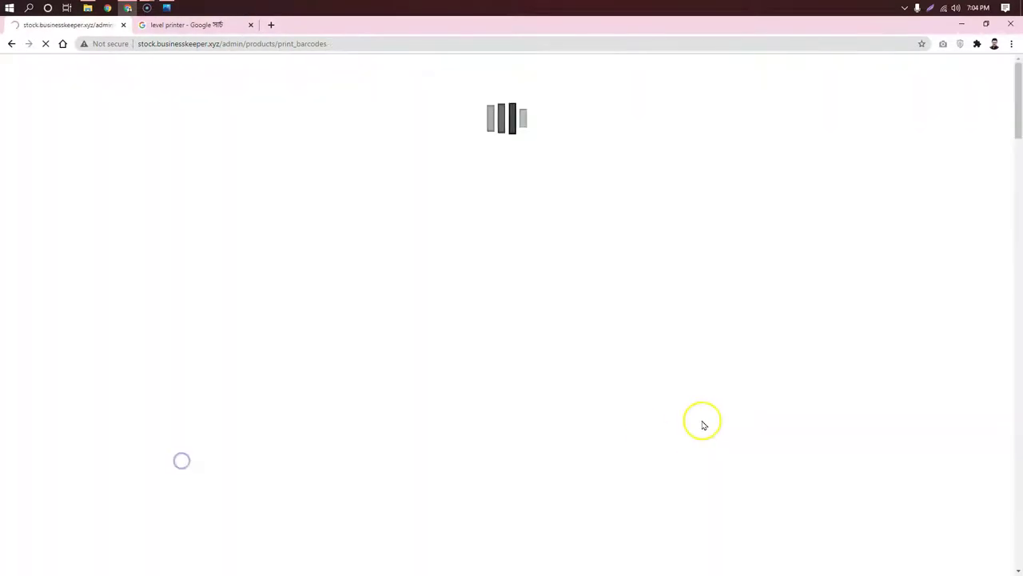
pyautogui.scroll(-5, 487, 365)
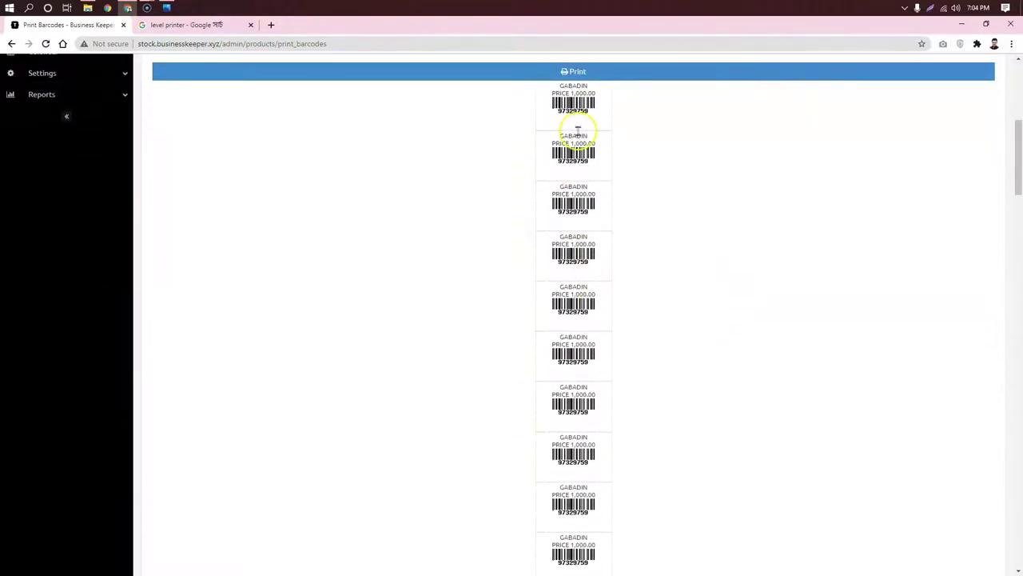
pyautogui.scroll(5, 304, 326)
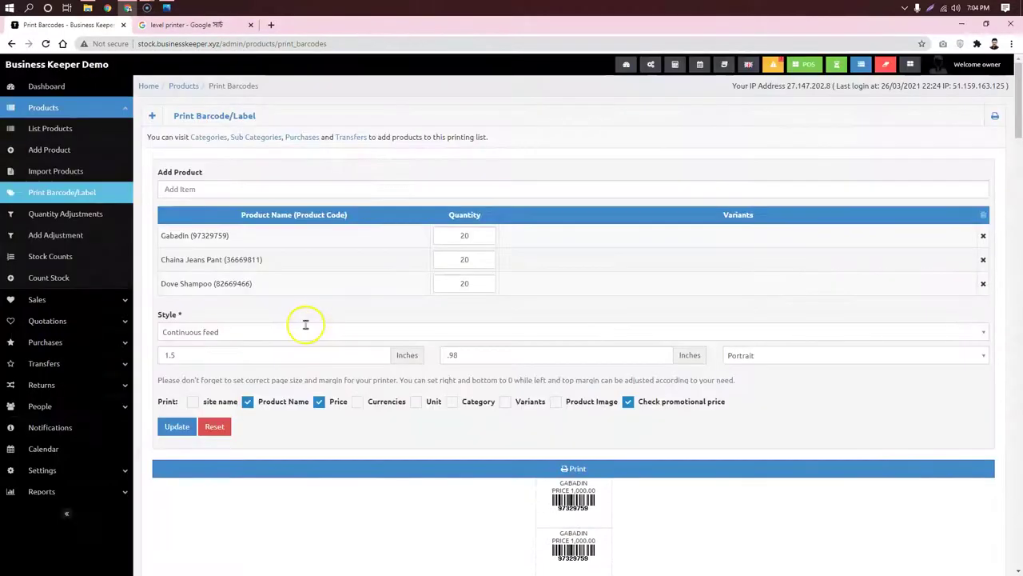
pyautogui.click(41, 86)
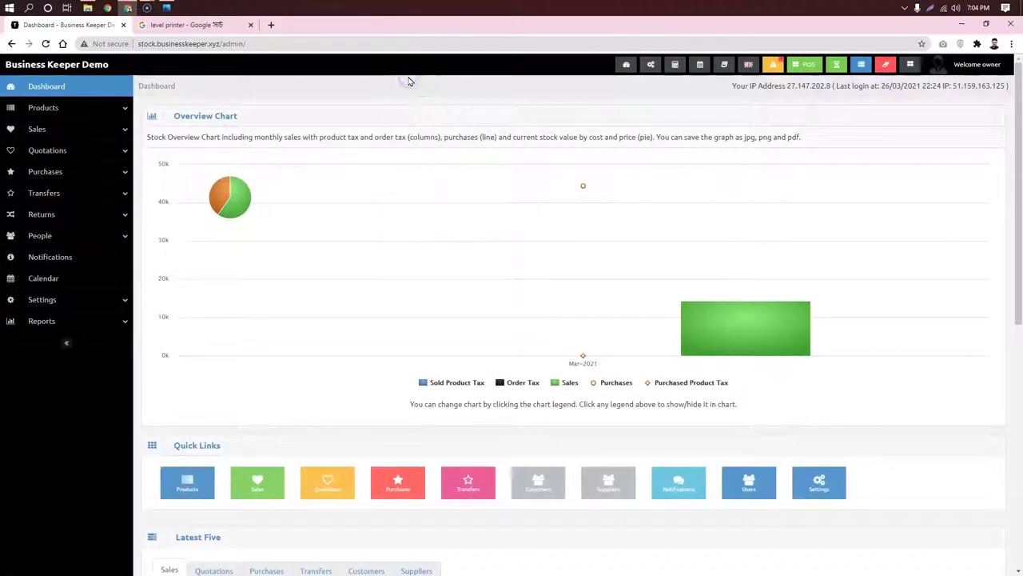
# Send Energy Family from the product list to barcode printing with quantity 80
pyautogui.click(84, 107)
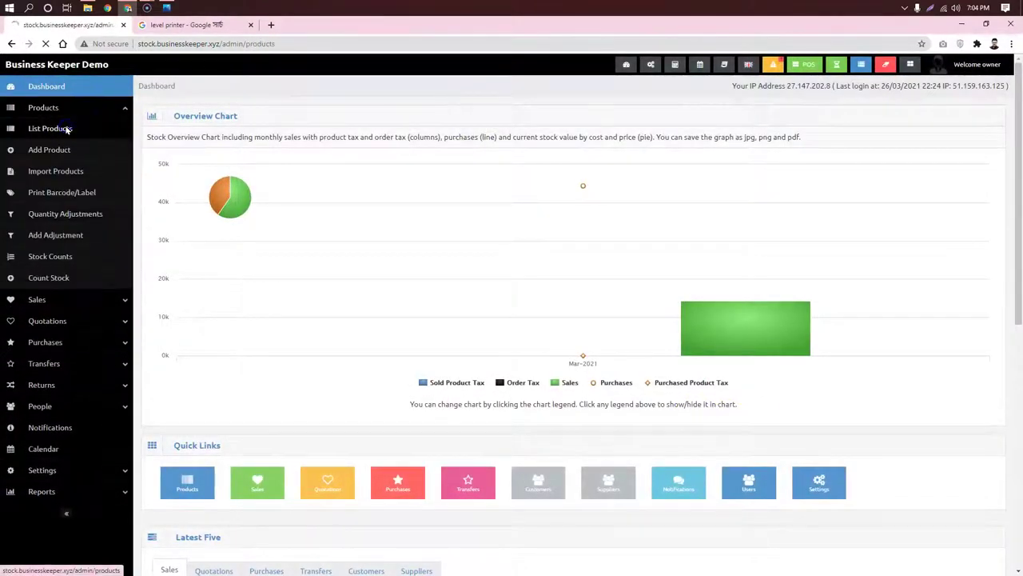
pyautogui.click(987, 213)
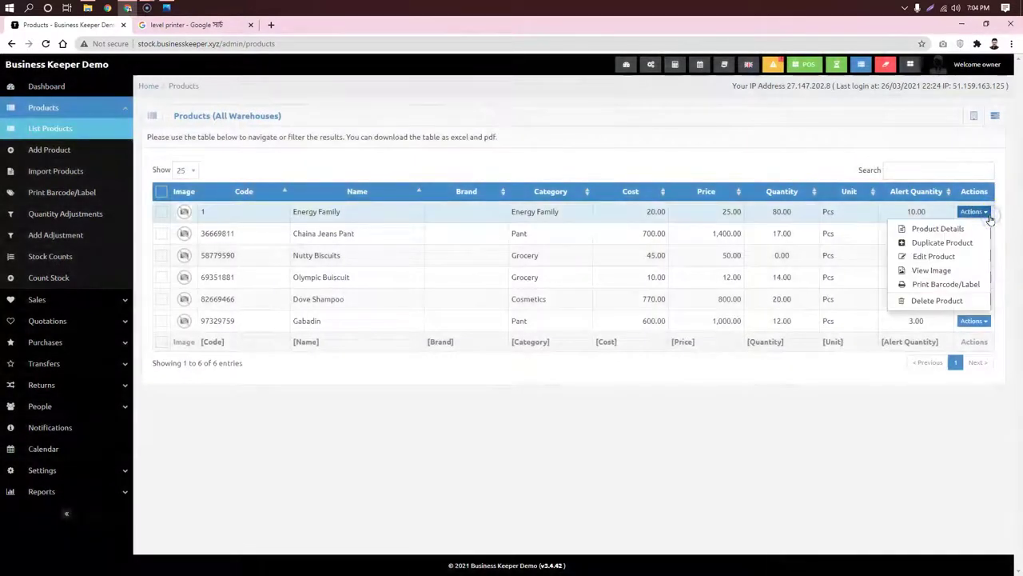
pyautogui.click(944, 284)
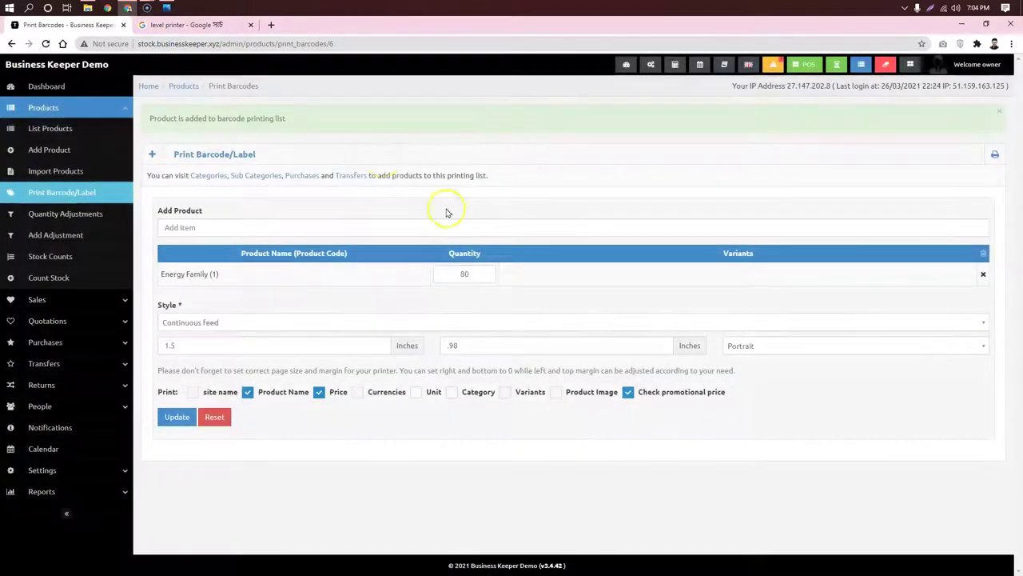
pyautogui.doubleClick(302, 43)
pyautogui.click(441, 149)
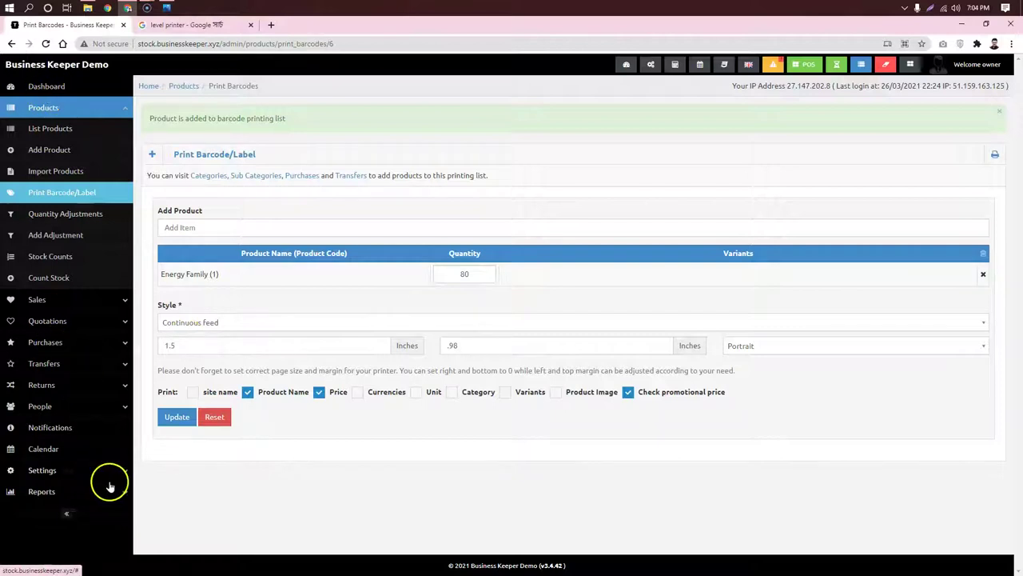
pyautogui.click(127, 477)
pyautogui.scroll(-3, 88, 424)
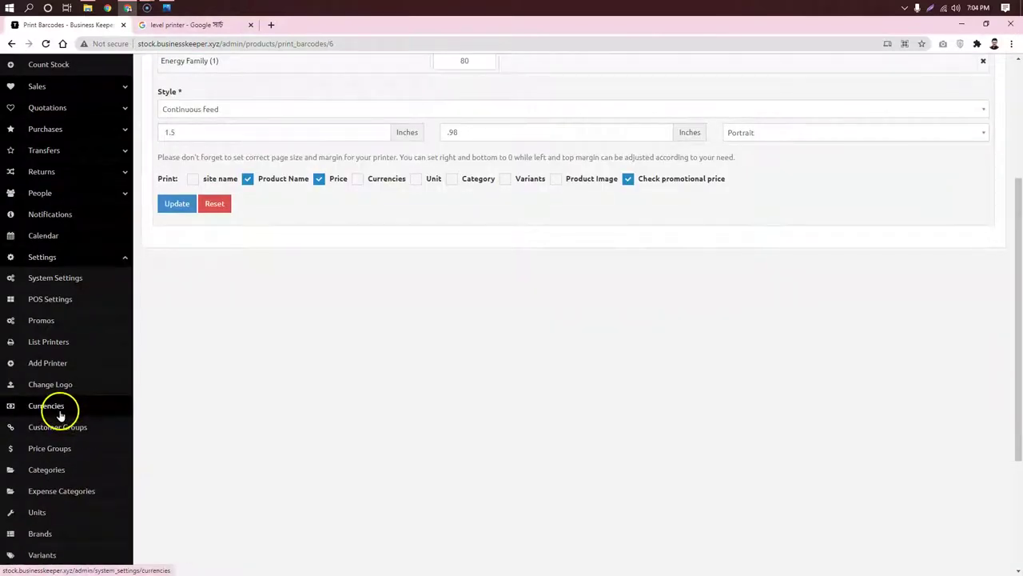
# Load the Grocery category's products into the print list, then switch to the level printer image results
pyautogui.click(46, 470)
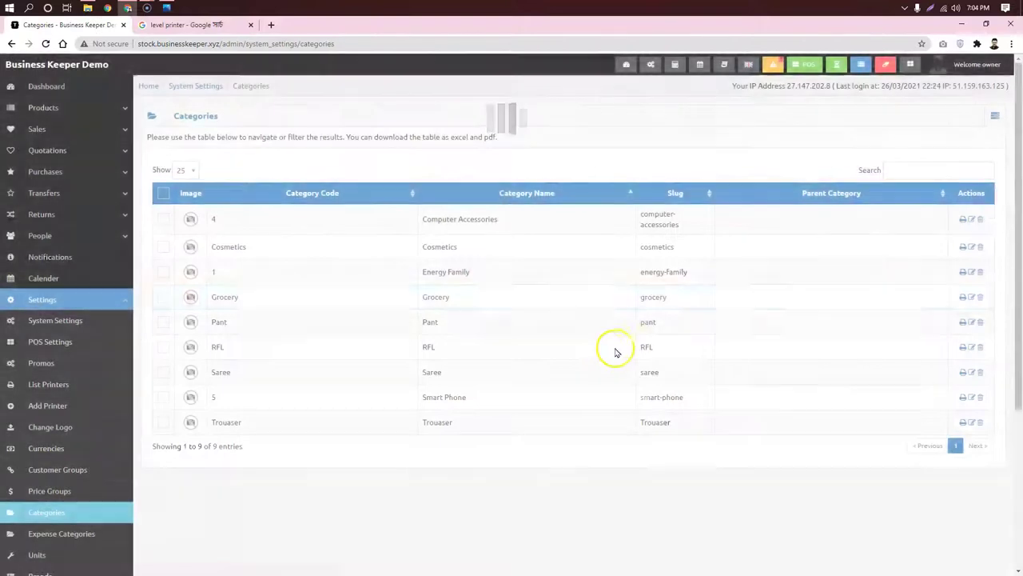
pyautogui.click(962, 219)
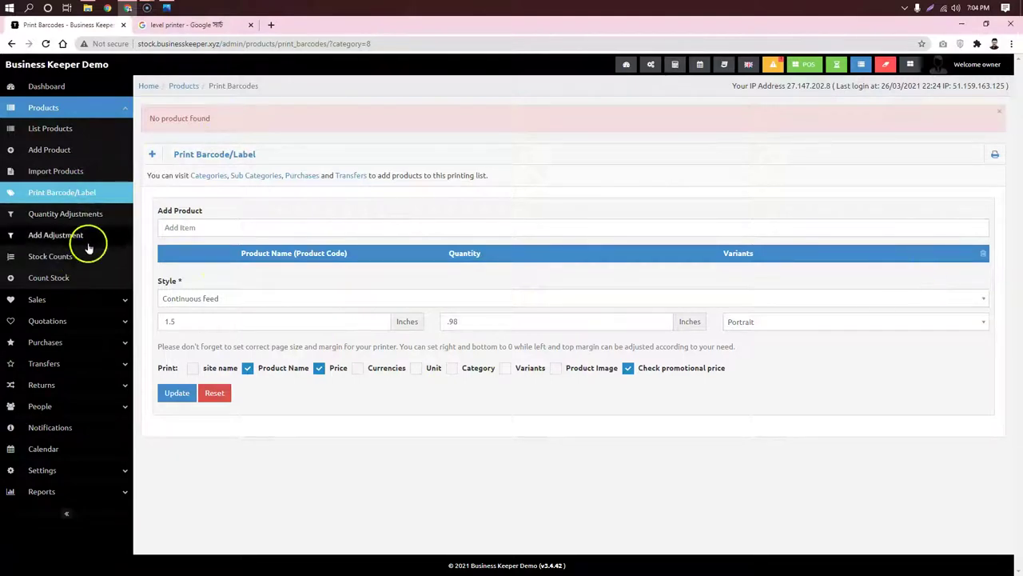
pyautogui.click(9, 43)
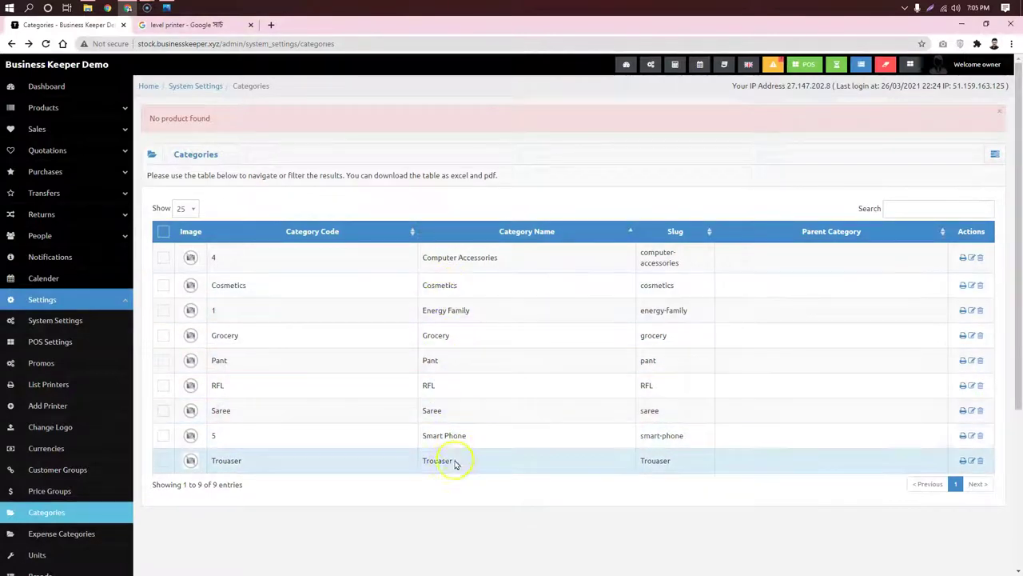
pyautogui.click(962, 339)
pyautogui.click(469, 301)
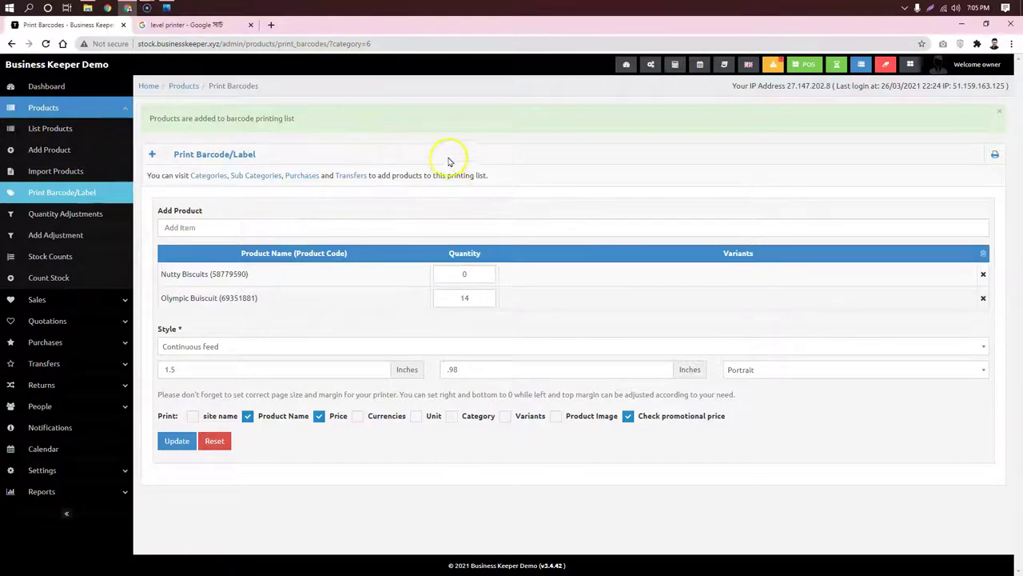
pyautogui.click(50, 86)
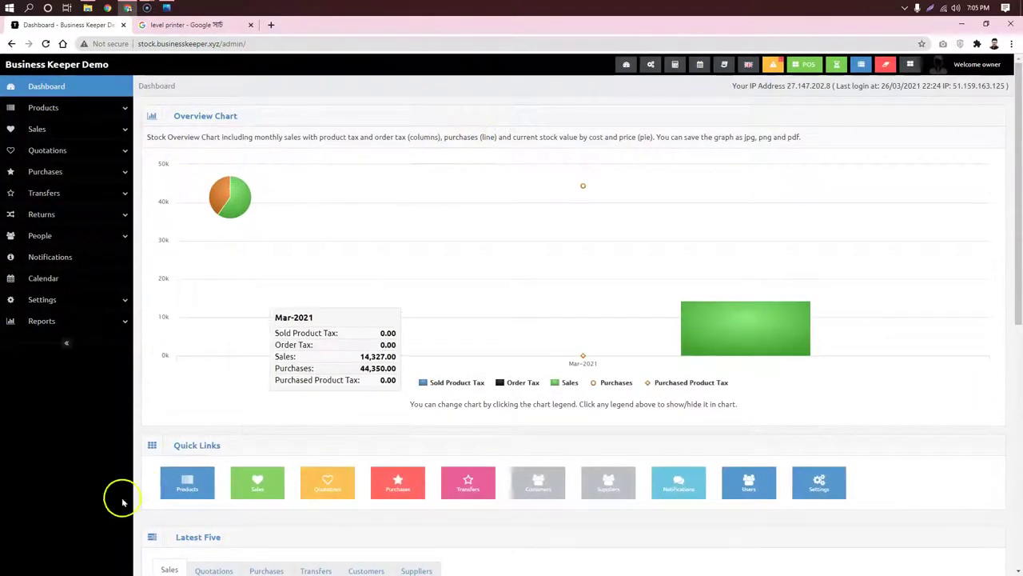
pyautogui.click(194, 25)
pyautogui.click(166, 70)
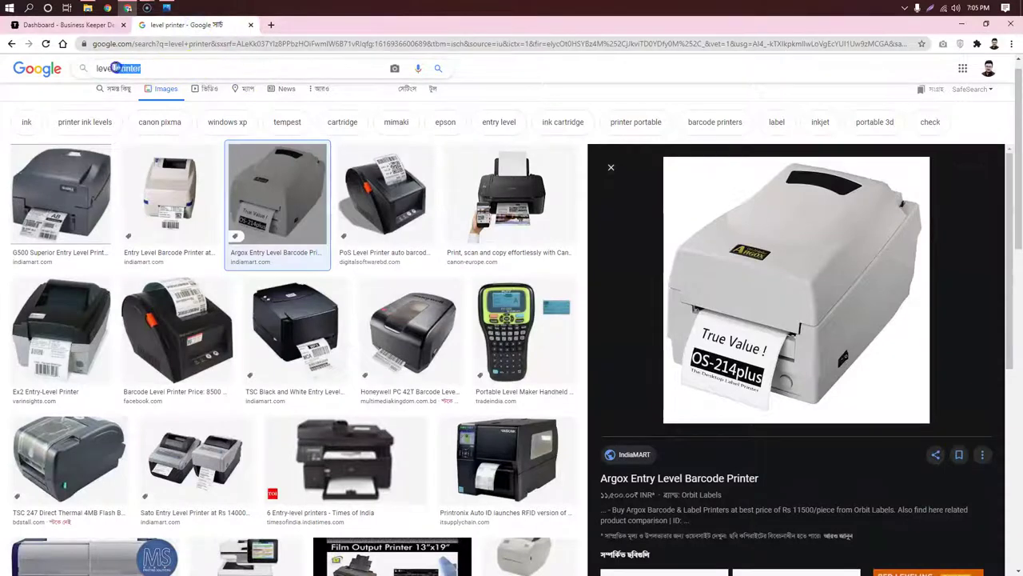